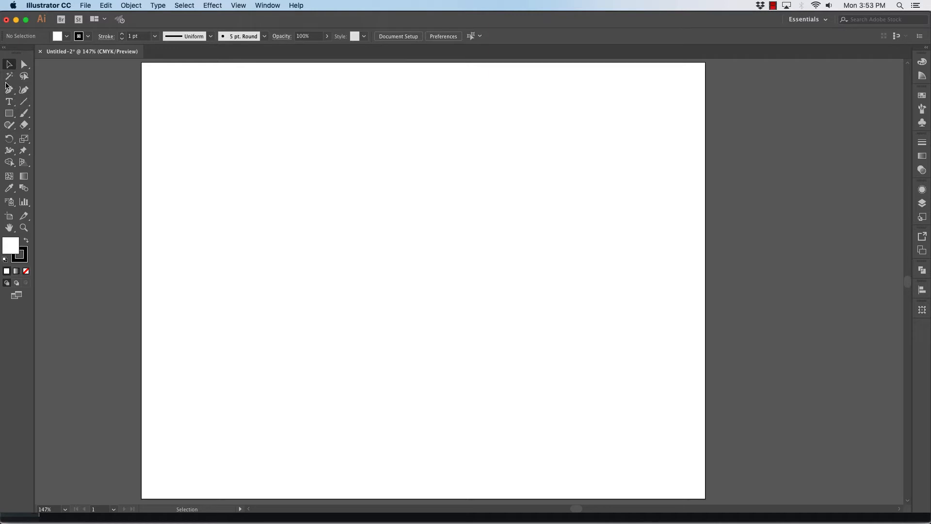
Draw a closed five-point polygon with straight edges in the upper-left area of the artboard using the Pen tool.
click(8, 93)
click(212, 135)
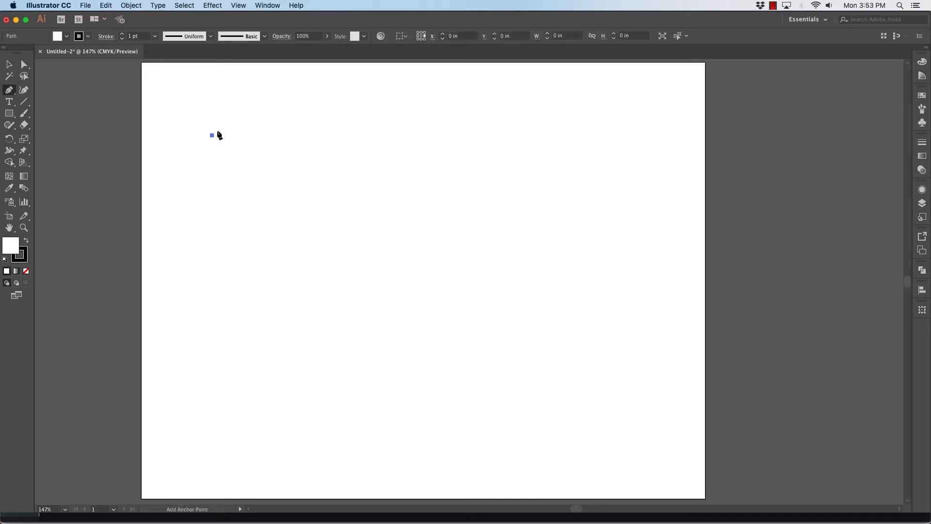
click(292, 99)
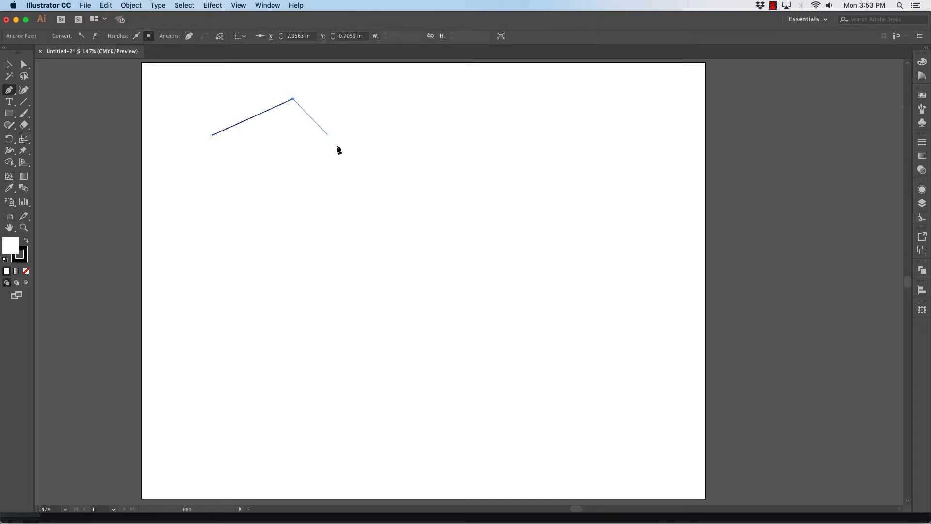
click(372, 175)
click(253, 238)
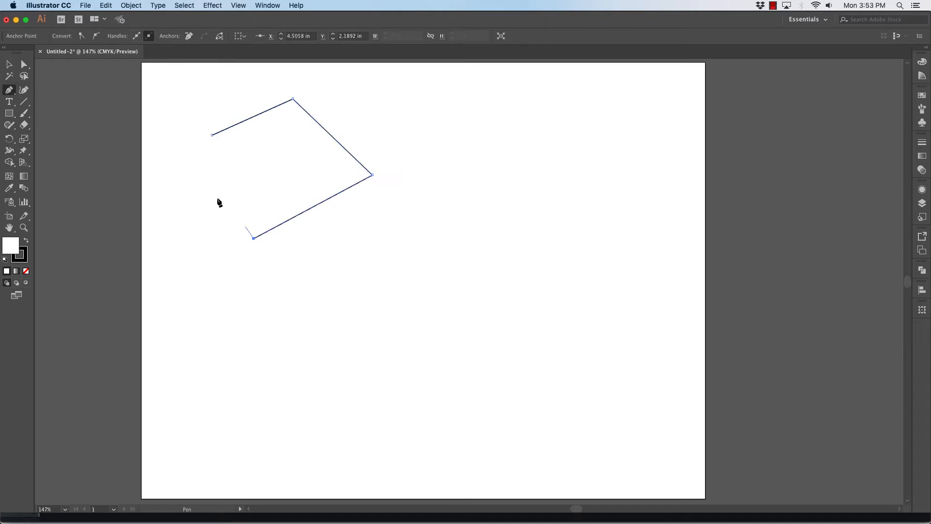
click(177, 157)
click(211, 135)
Delete the extra anchor point on the polygon's upper-left edge to leave a four-sided shape, and deselect it.
click(12, 92)
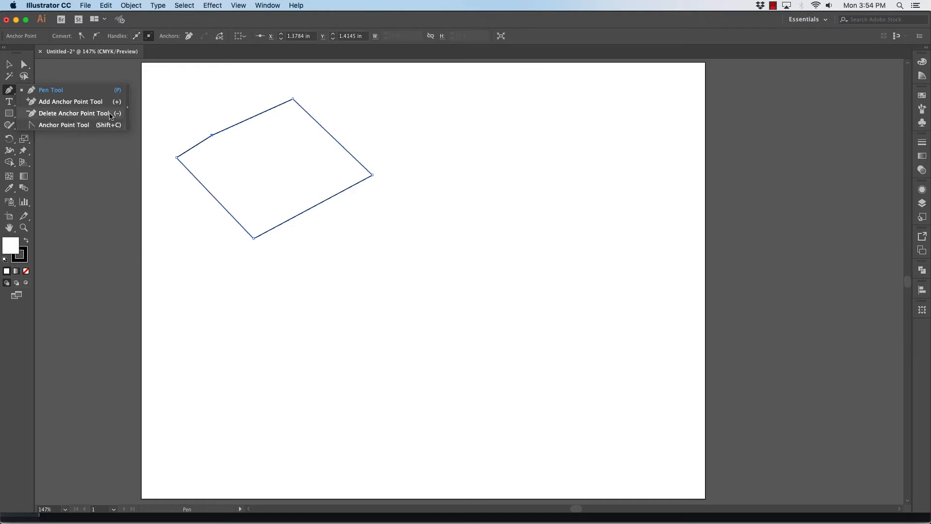
click(51, 89)
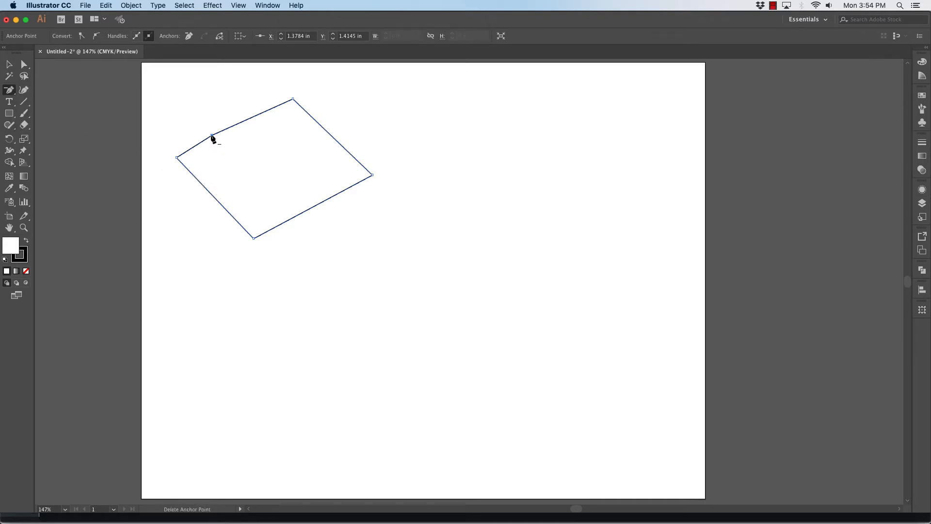
click(212, 136)
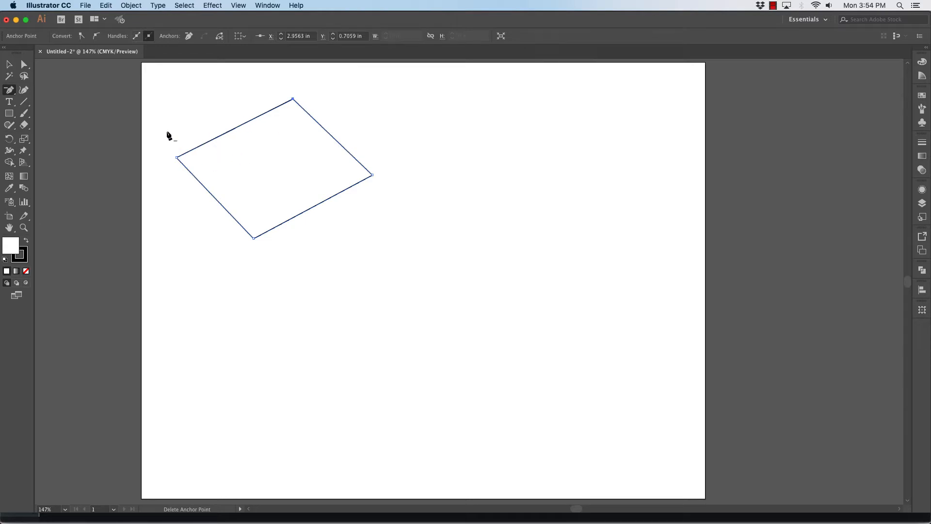
click(9, 64)
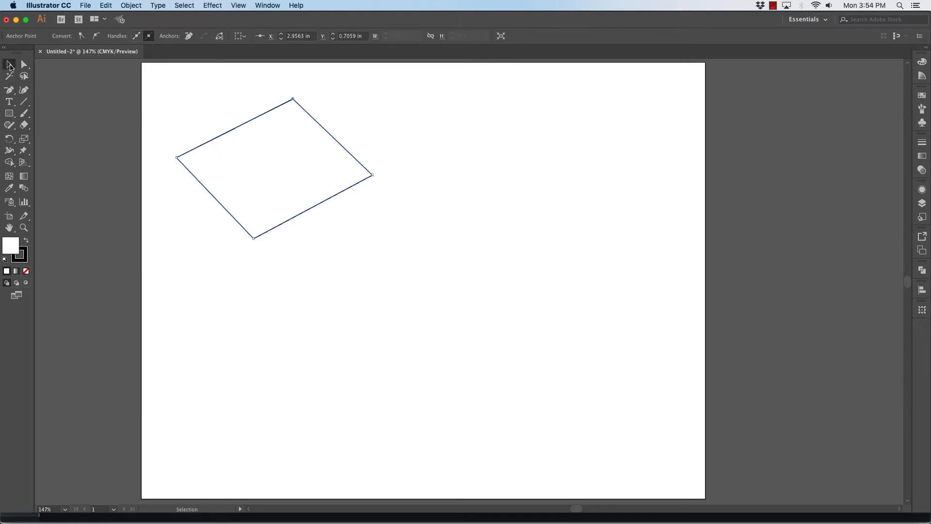
click(170, 141)
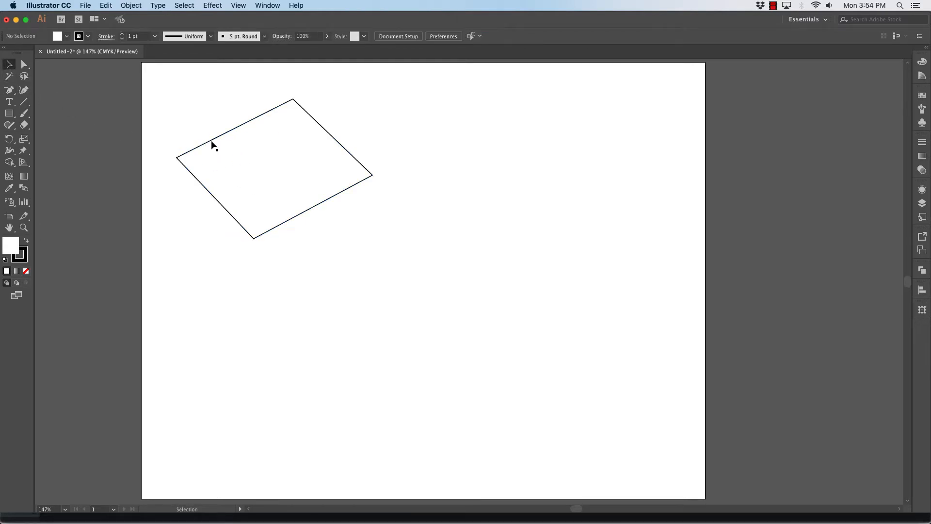
Move only the shape's left corner anchor slightly up and outward, to about X 0.61 in, Y 1.70 in.
click(24, 66)
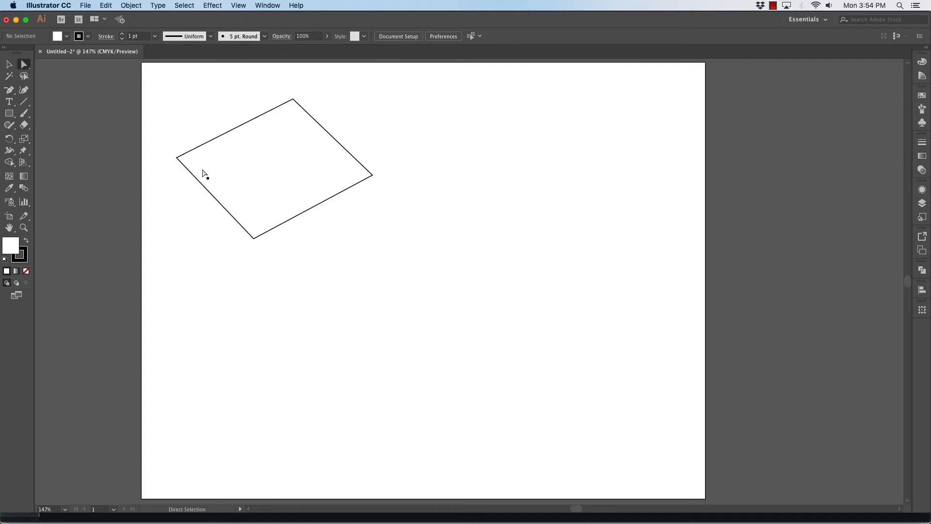
click(177, 158)
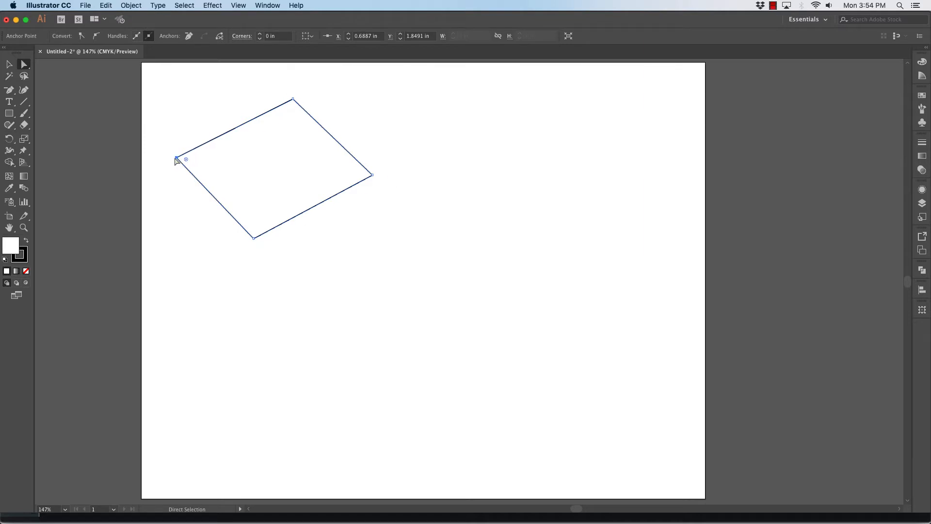
mouse_move(176, 158)
mouse_down()
mouse_move(191, 139)
mouse_move(193, 158)
mouse_move(173, 150)
mouse_up()
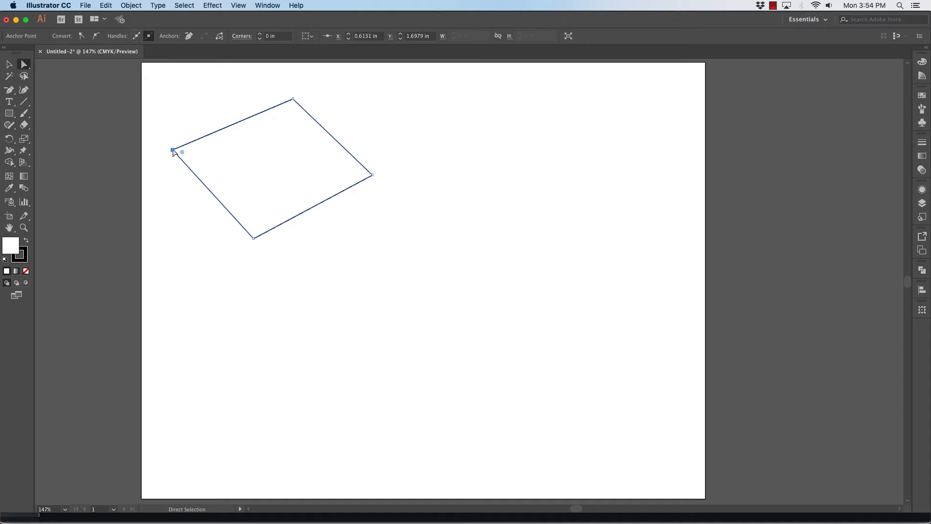
Round the shape's left and top corners together to a radius of about 0.29 in.
click(171, 130)
click(173, 150)
shift+click(294, 99)
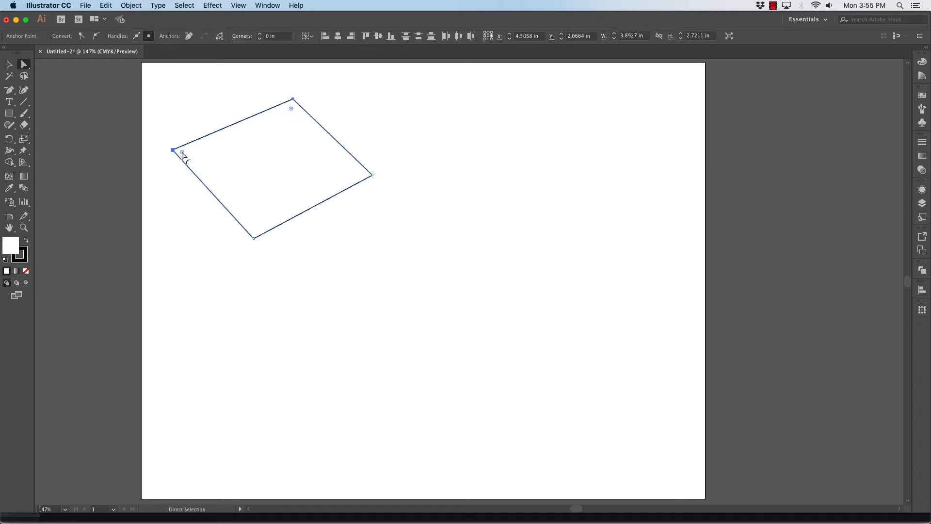
mouse_move(183, 152)
mouse_down()
mouse_move(273, 170)
mouse_move(198, 156)
mouse_up()
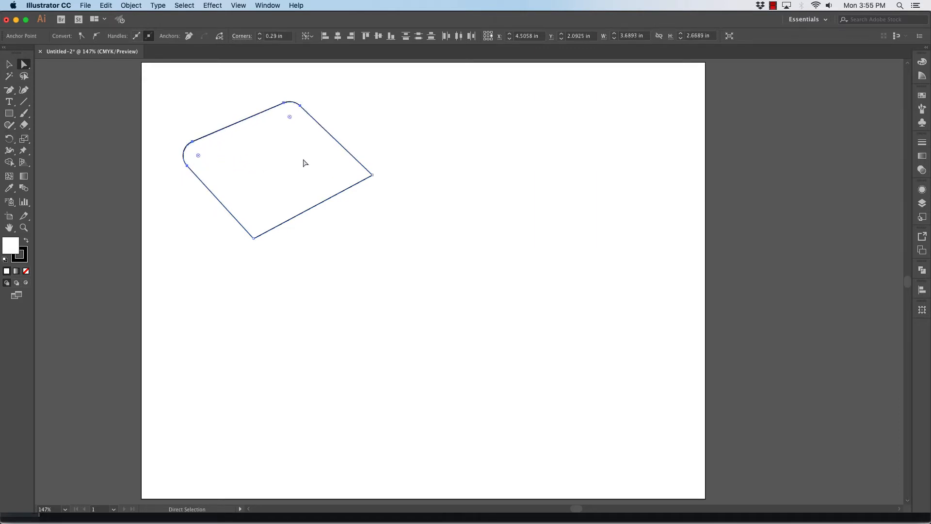
Round only the shape's right corner to a radius of about 0.21 in.
click(220, 116)
click(372, 175)
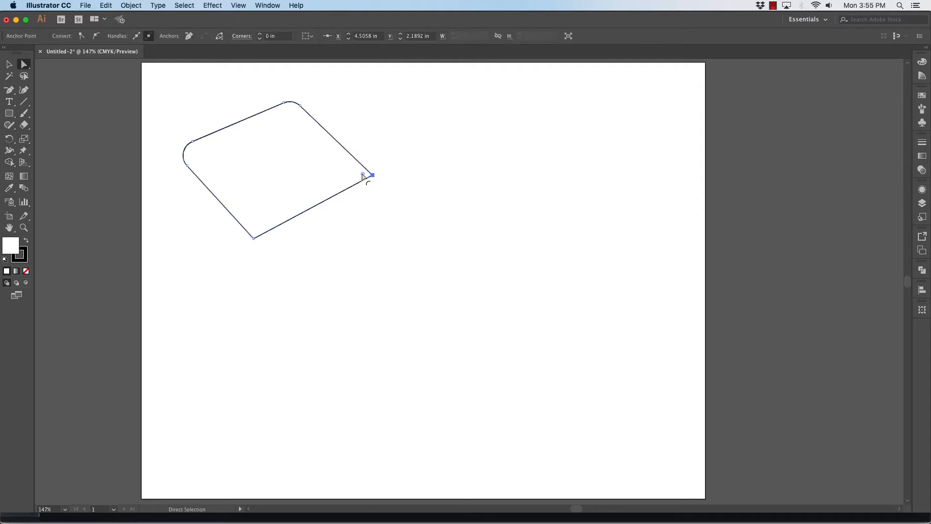
mouse_move(363, 176)
mouse_down()
mouse_move(293, 173)
mouse_move(356, 173)
mouse_up()
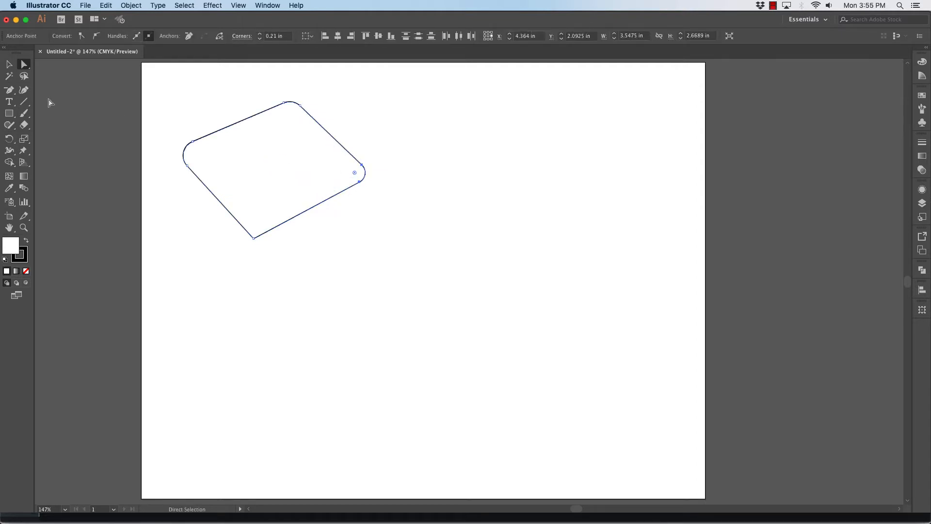
Scale the whole shape to about 3.08 in wide by 1.82 in high and move it about 1.1 in to the right.
click(9, 64)
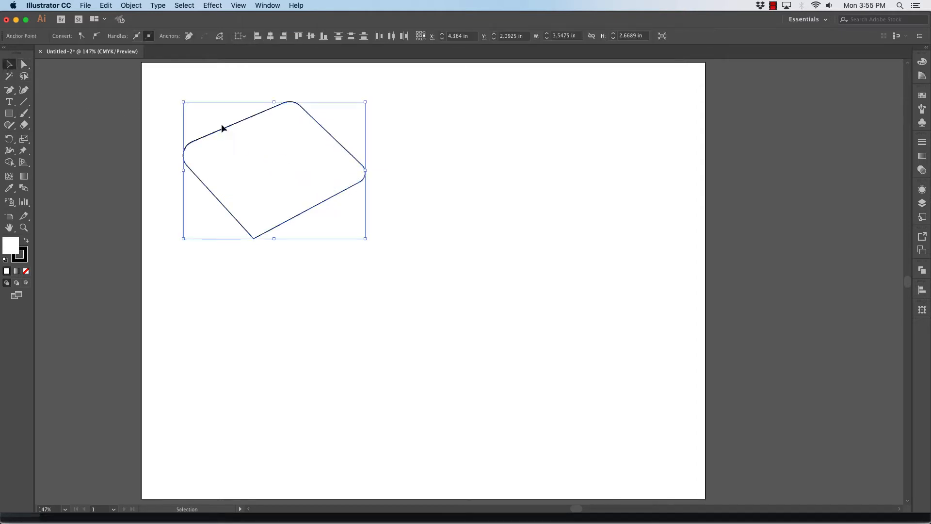
click(237, 107)
click(255, 116)
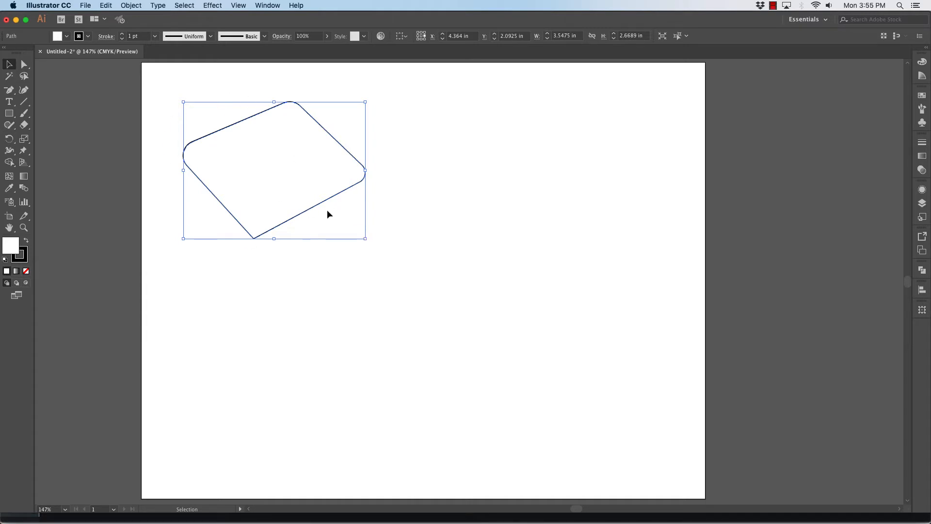
drag(365, 239, 397, 228)
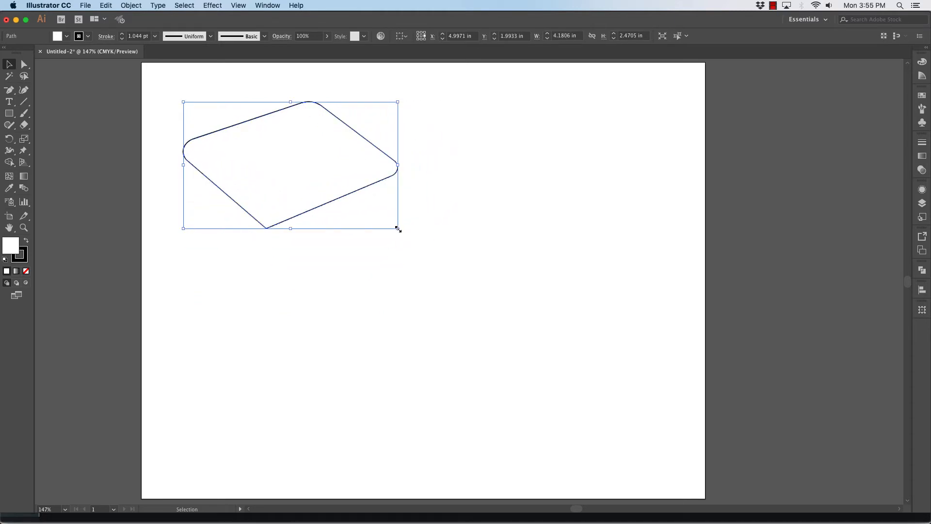
drag(398, 228, 346, 217)
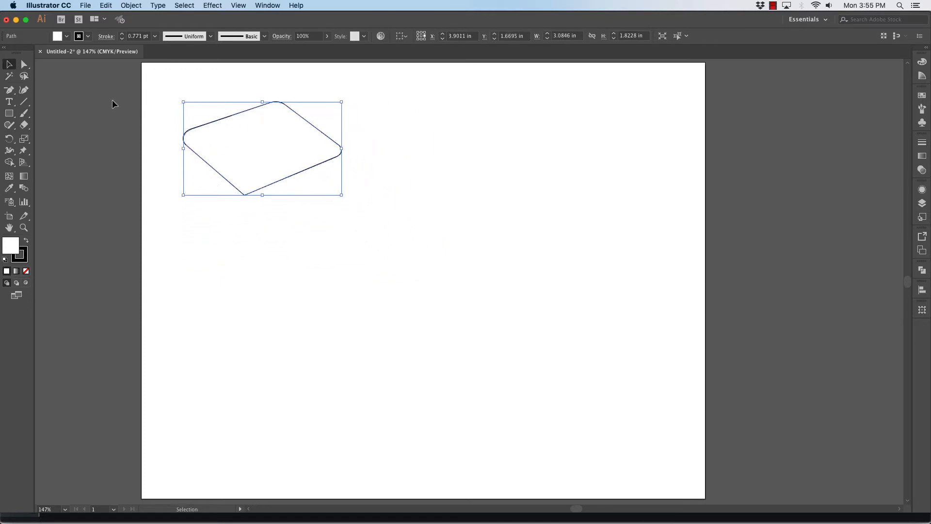
click(165, 82)
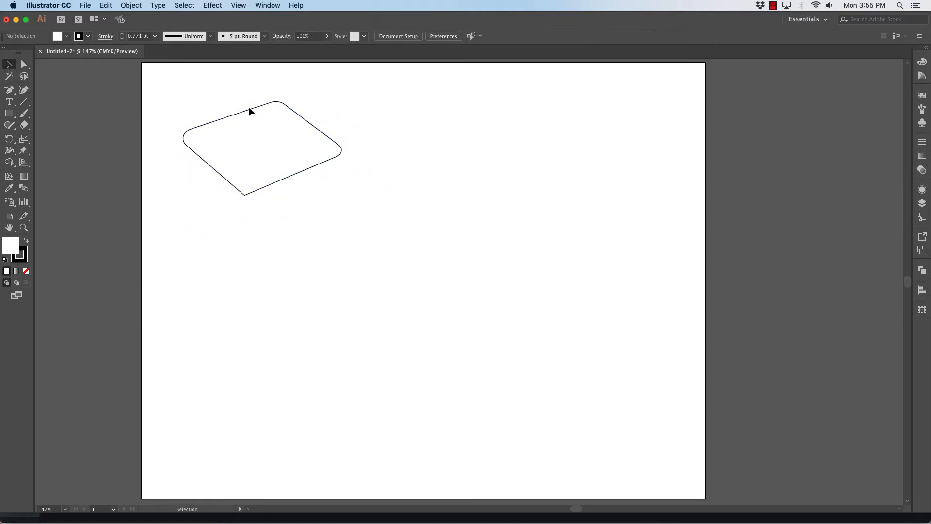
drag(251, 112, 310, 114)
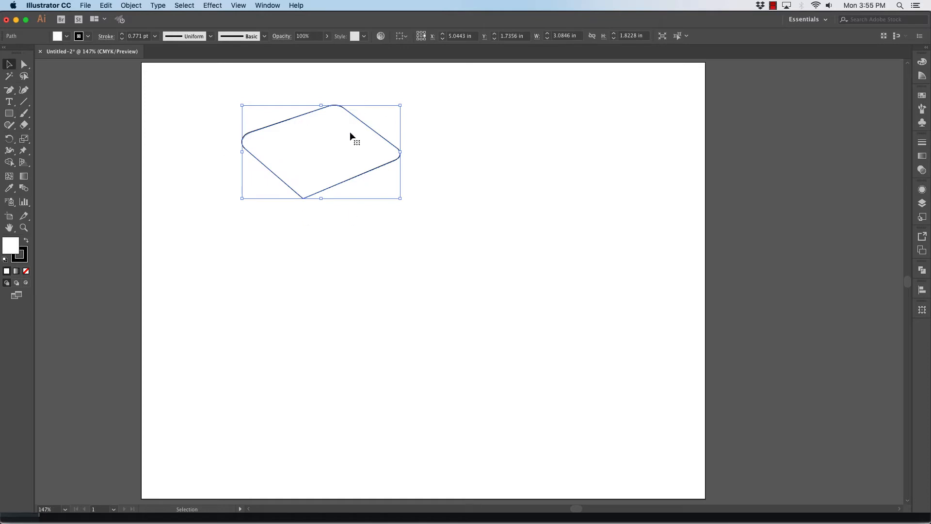
Swap the shape's fill and stroke colours and swap them back.
click(26, 242)
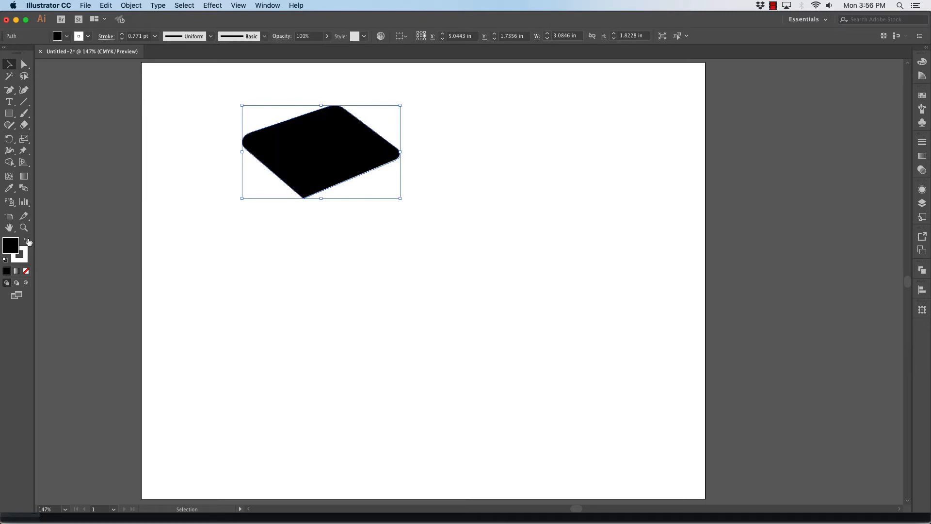
click(26, 241)
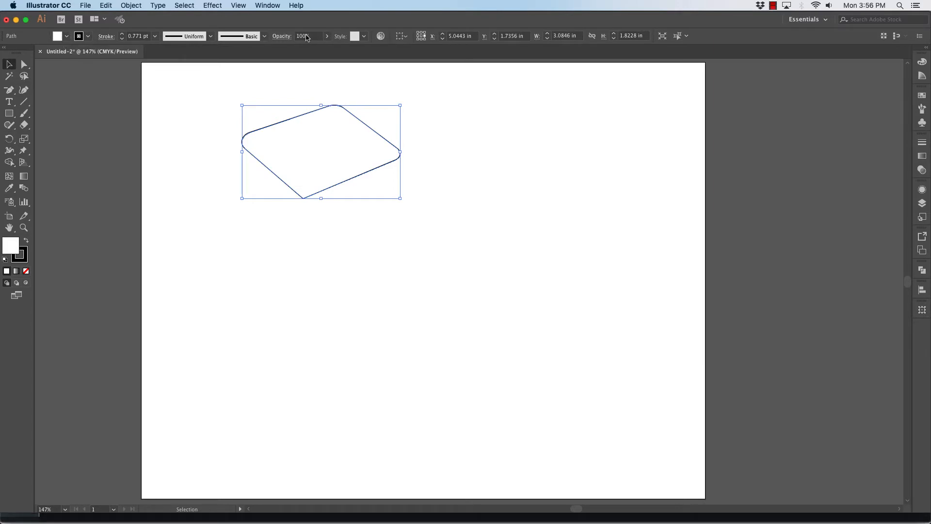
click(267, 5)
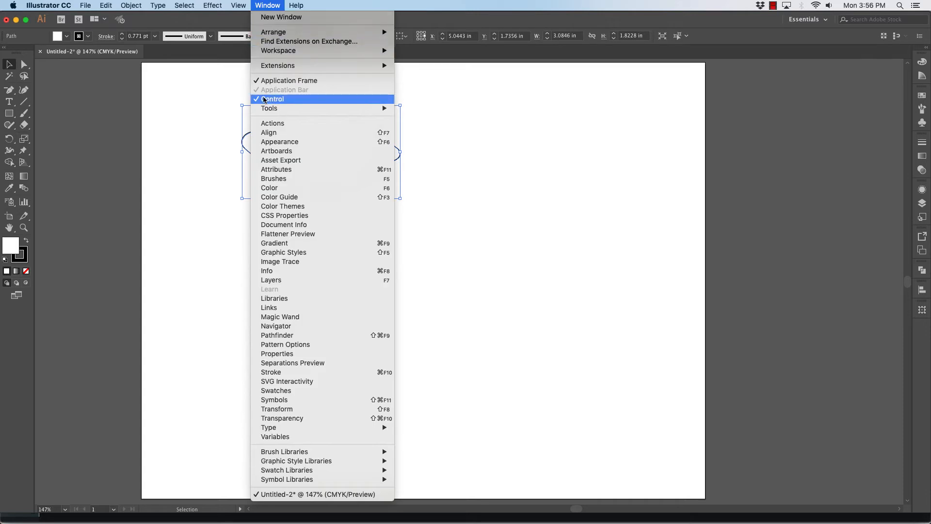
click(273, 6)
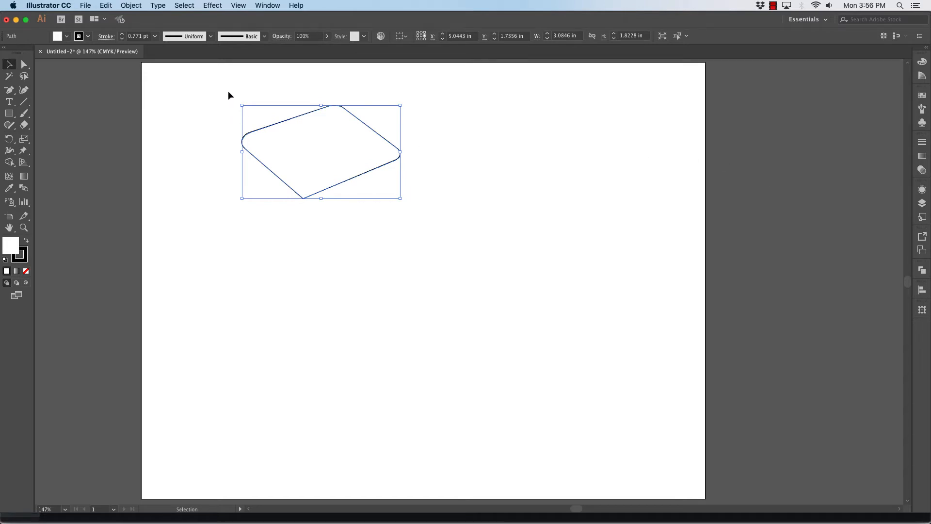
Fill the shape with the bright cyan-blue swatch.
click(67, 38)
click(53, 52)
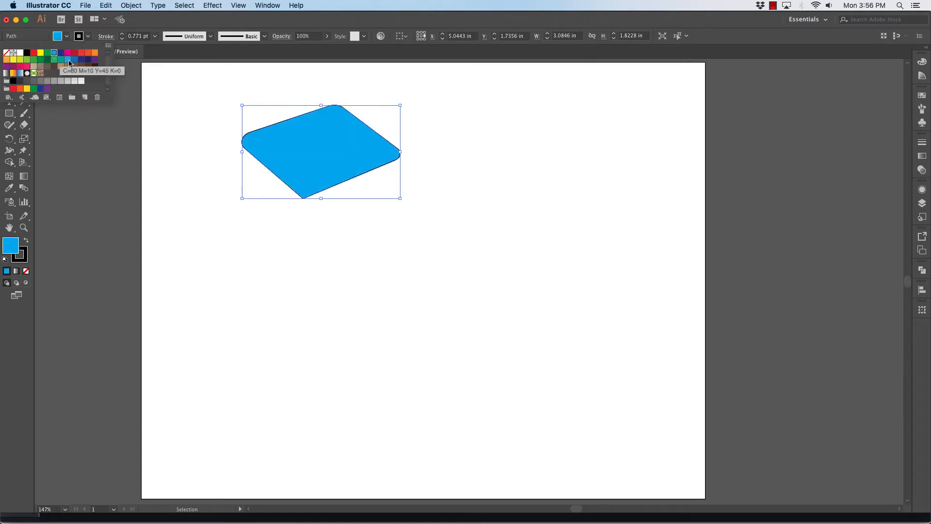
click(189, 115)
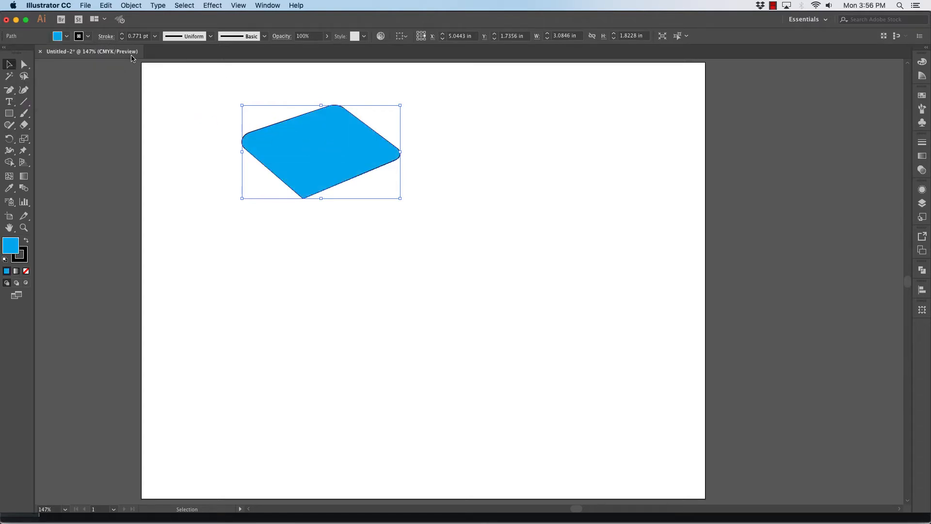
Set the shape's stroke to None and deselect the shape.
click(88, 35)
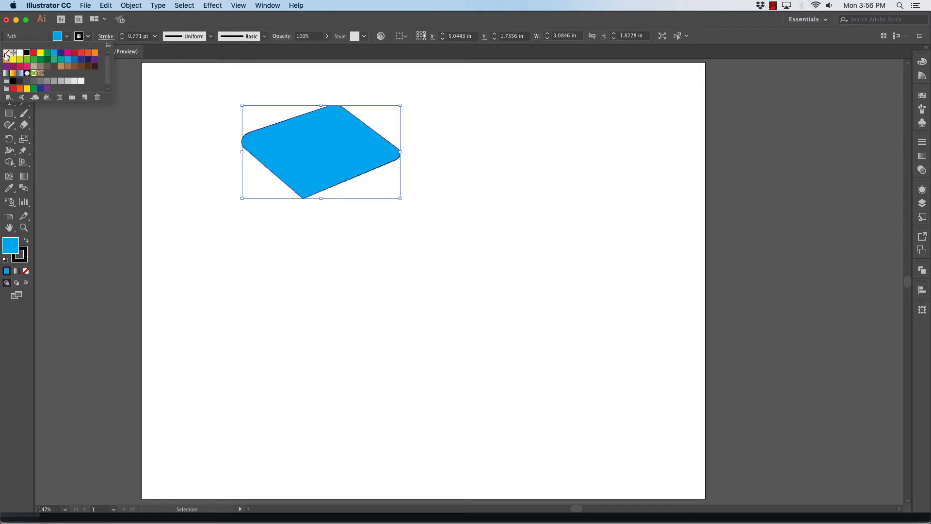
click(6, 55)
click(428, 167)
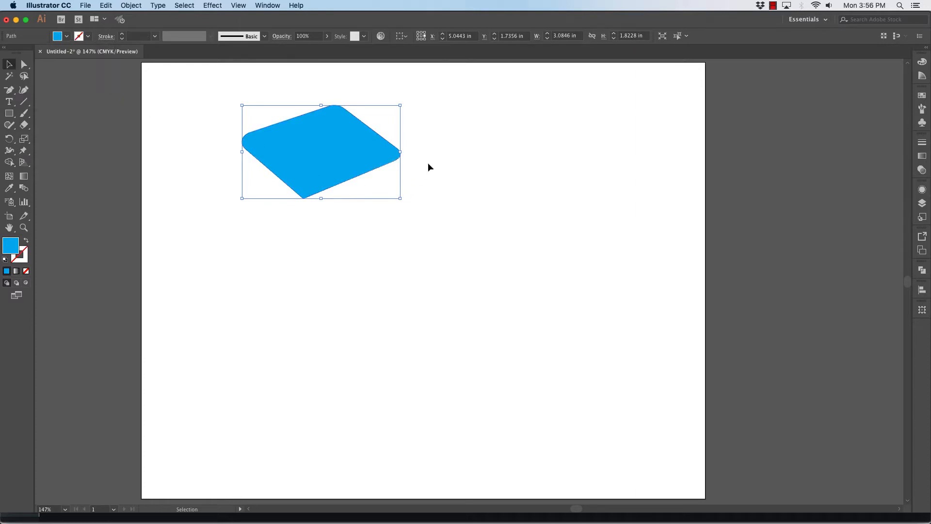
click(184, 122)
Apply the dark blue swatch as the stroke colour of the cyan-blue shape.
click(308, 140)
click(89, 37)
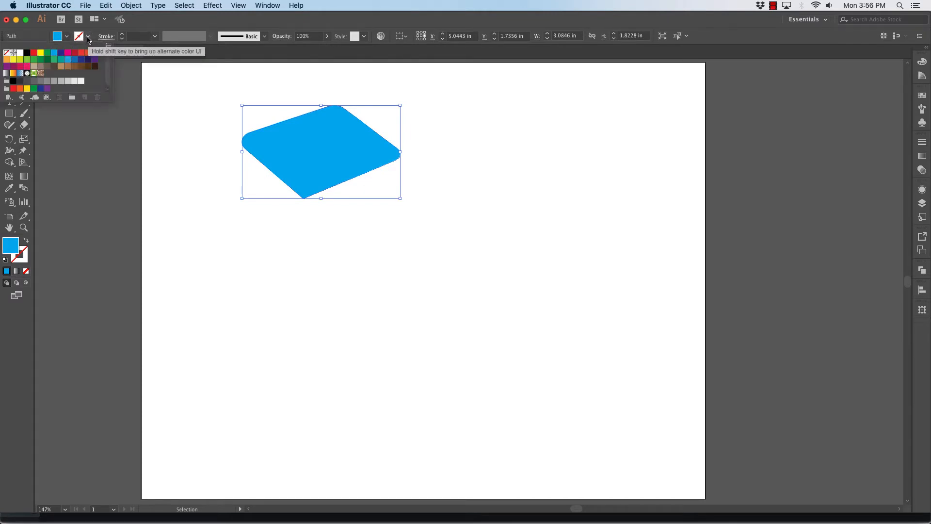
click(60, 53)
Increase the shape's stroke weight to 20 pt, deselect the shape and select it again.
click(123, 34)
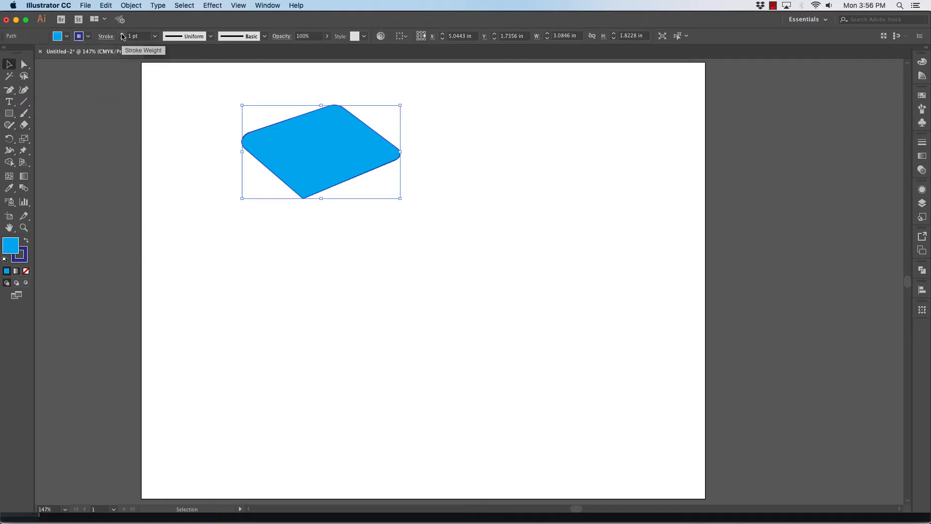
click(122, 34)
click(122, 34)
click(122, 33)
click(122, 34)
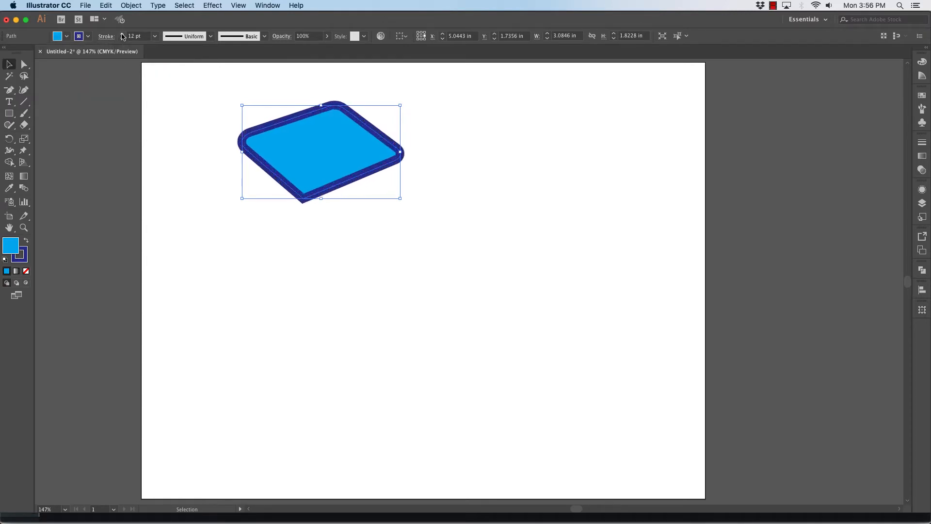
click(123, 34)
click(122, 34)
click(123, 34)
click(122, 34)
click(123, 34)
click(123, 34)
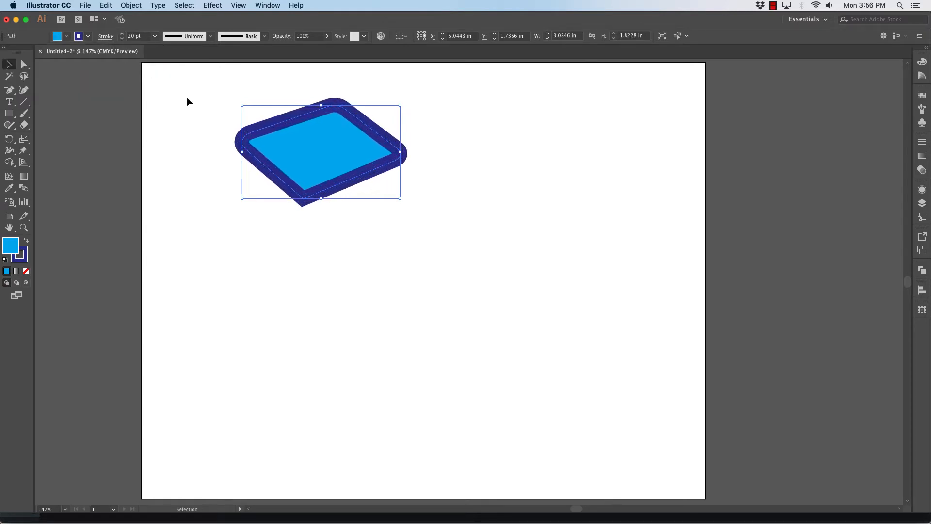
click(213, 162)
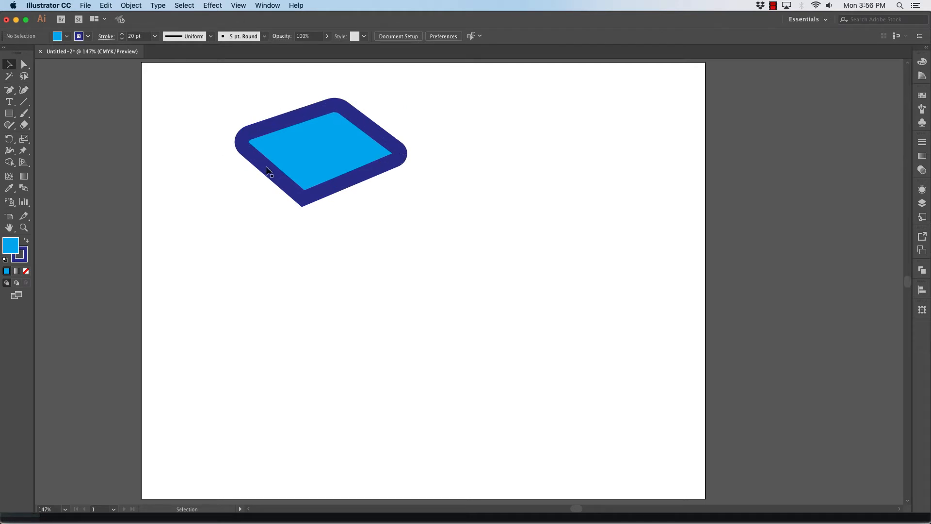
click(333, 188)
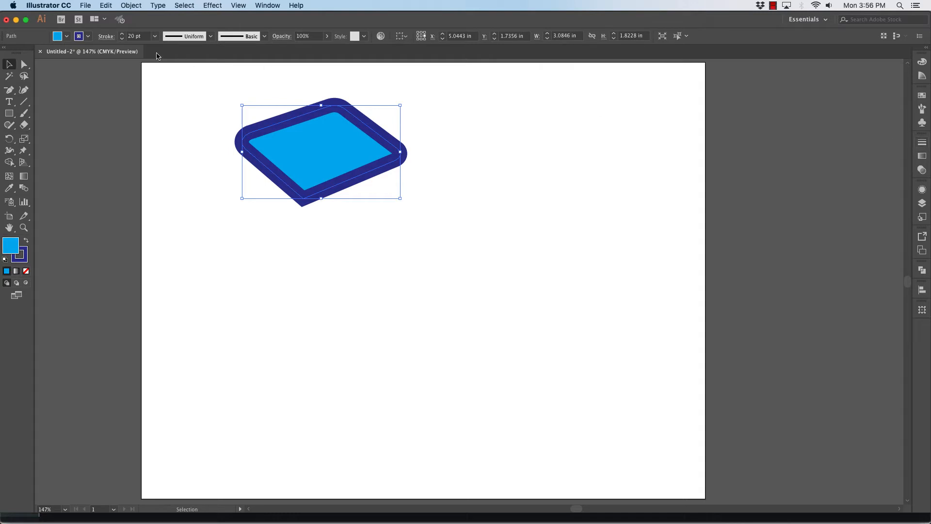
Set the diamond's stroke corners to Round Join and deselect the shape.
click(104, 36)
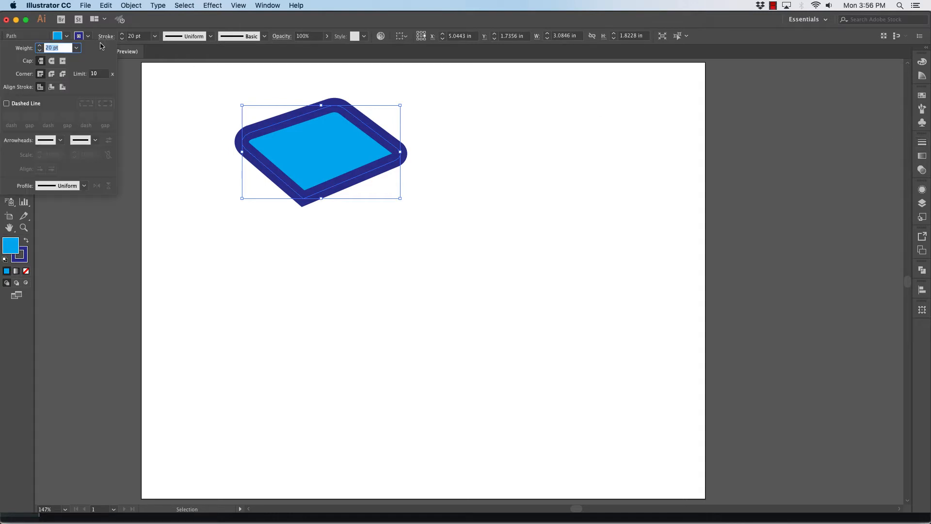
click(53, 76)
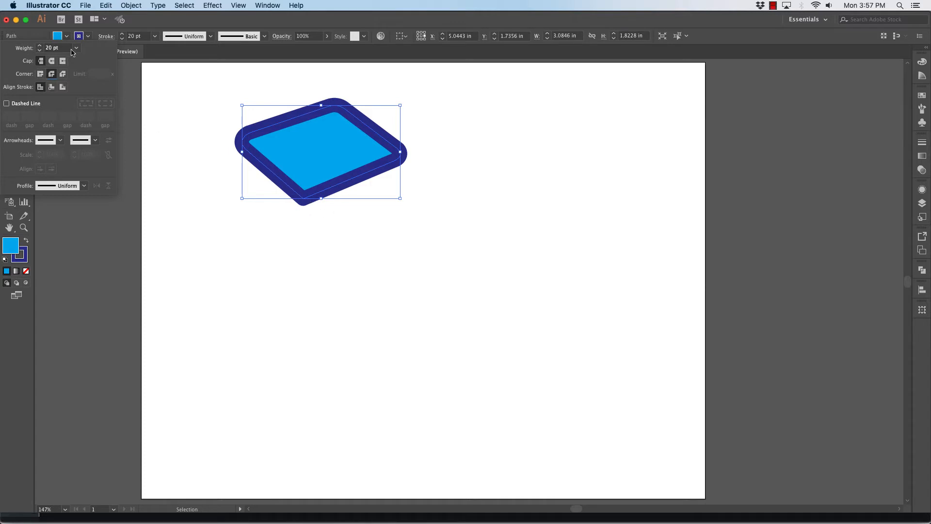
click(106, 37)
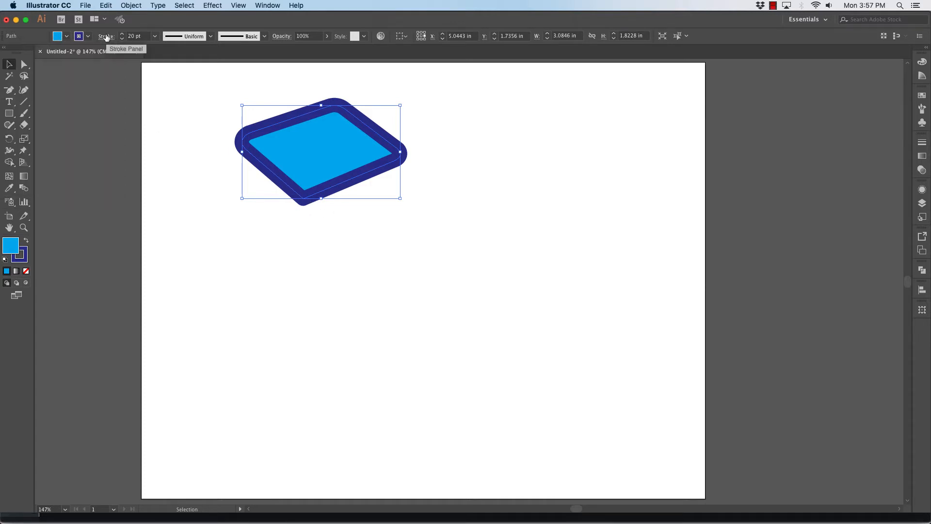
click(187, 81)
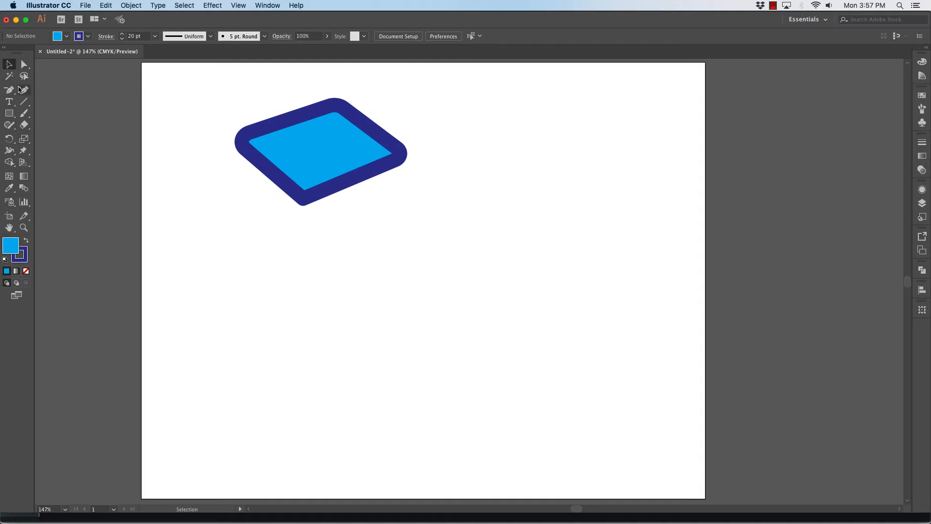
Start a curved Pen path beside the diamond, placing smooth anchors around a large rounded upper-right lobe.
drag(9, 91, 44, 91)
click(484, 150)
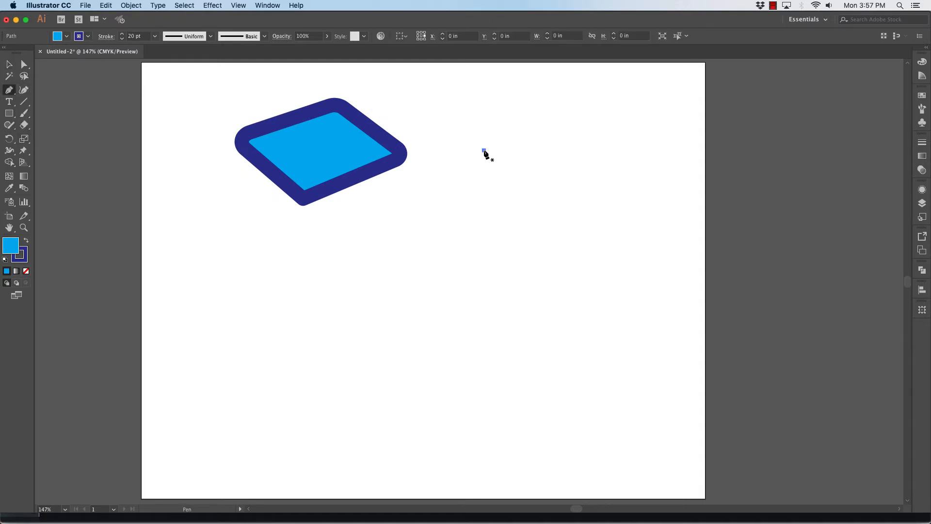
key(super+z)
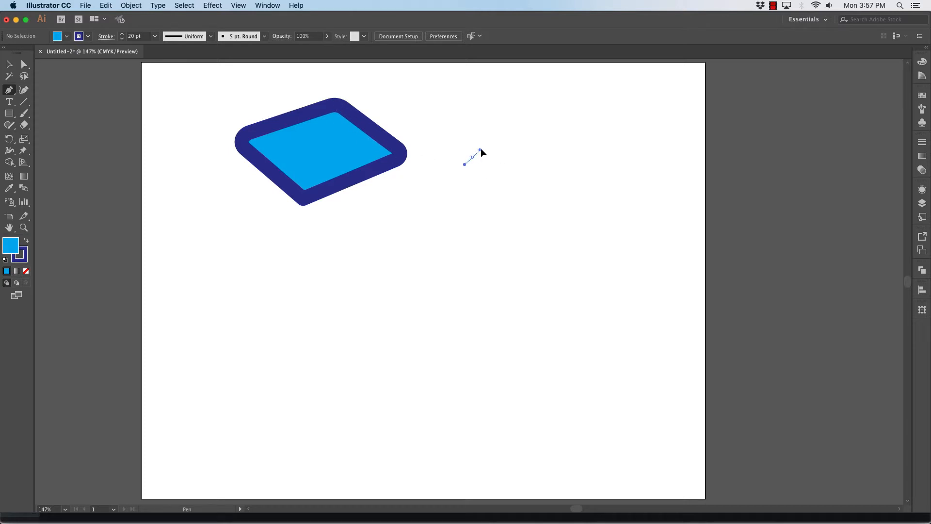
drag(501, 136, 495, 160)
drag(489, 141, 485, 135)
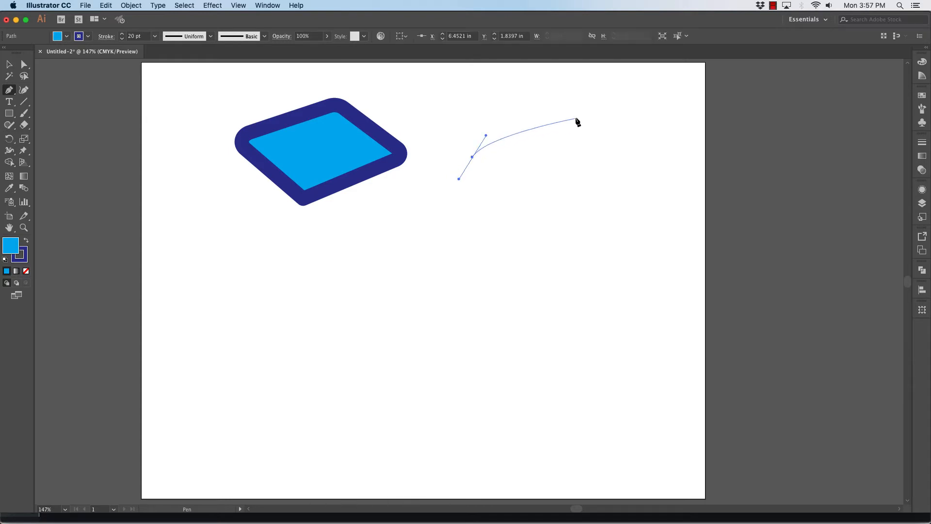
drag(576, 114, 613, 124)
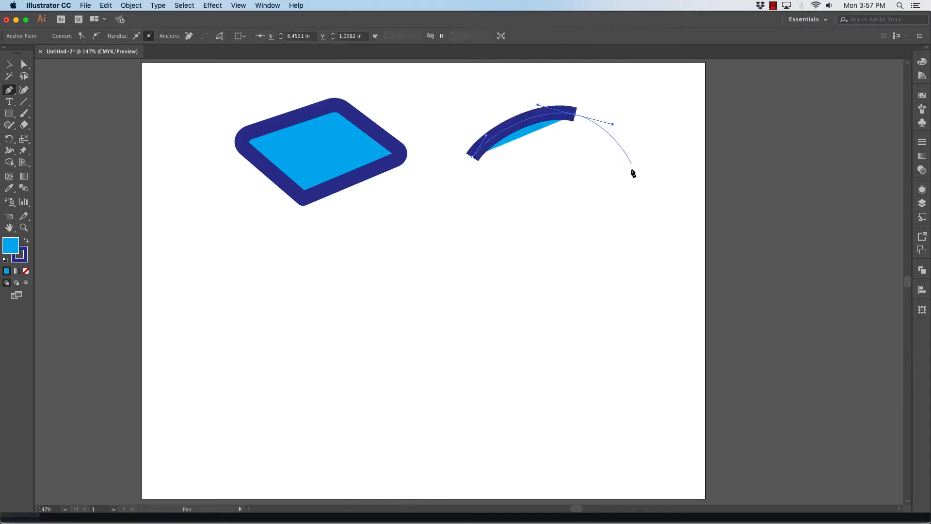
drag(642, 202, 626, 245)
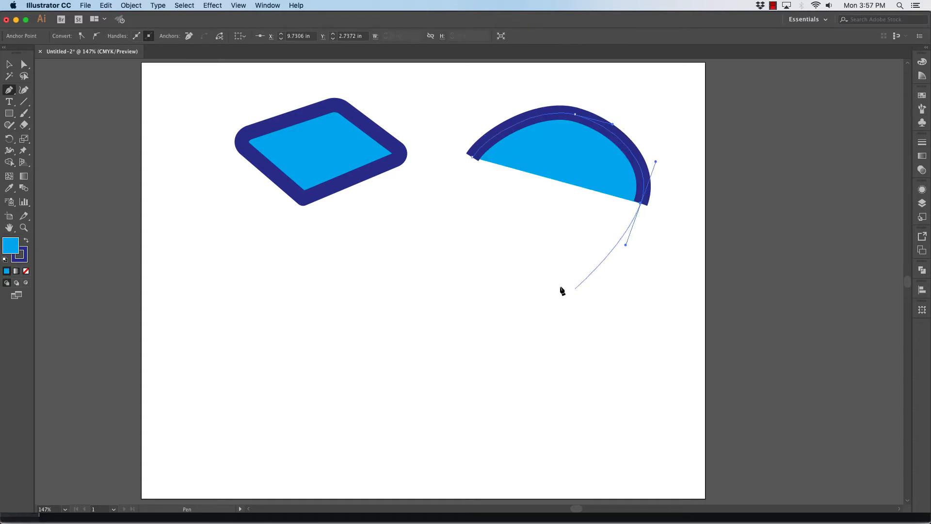
Continue the curved path through a narrow waist and around a lower-left lobe, closing it at its starting anchor.
drag(550, 283, 508, 278)
drag(471, 311, 461, 350)
drag(415, 388, 370, 367)
drag(336, 249, 369, 215)
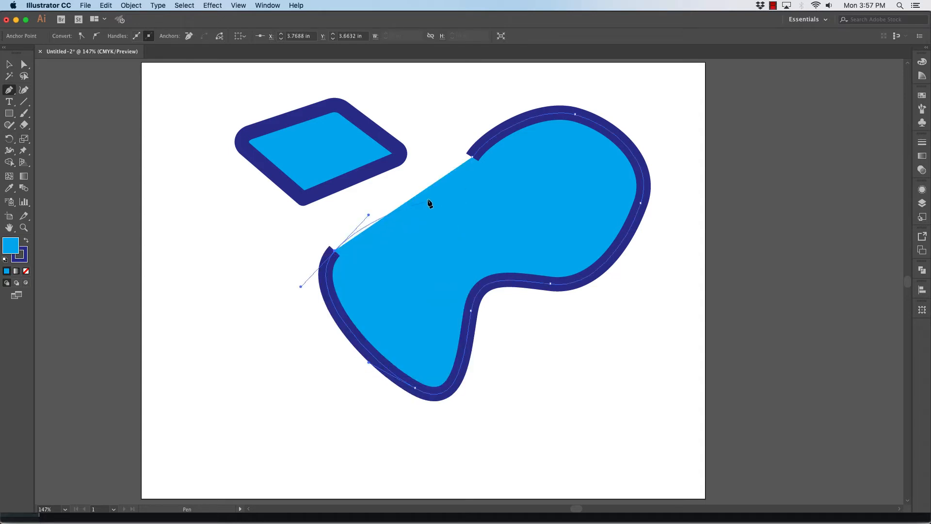
click(442, 224)
drag(458, 206, 458, 206)
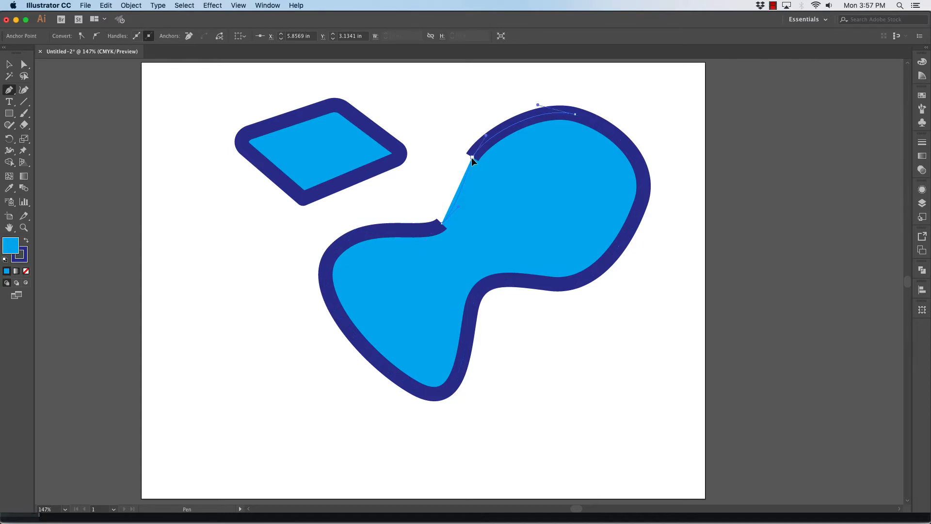
click(473, 157)
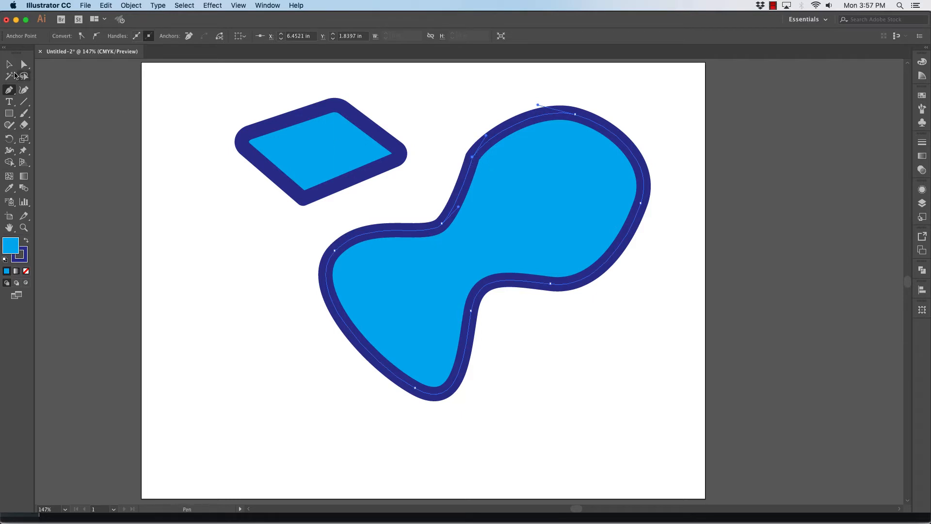
Smooth the corner at the path's closing anchor by adjusting its handle and pulling new handles with the Anchor Point tool.
click(23, 65)
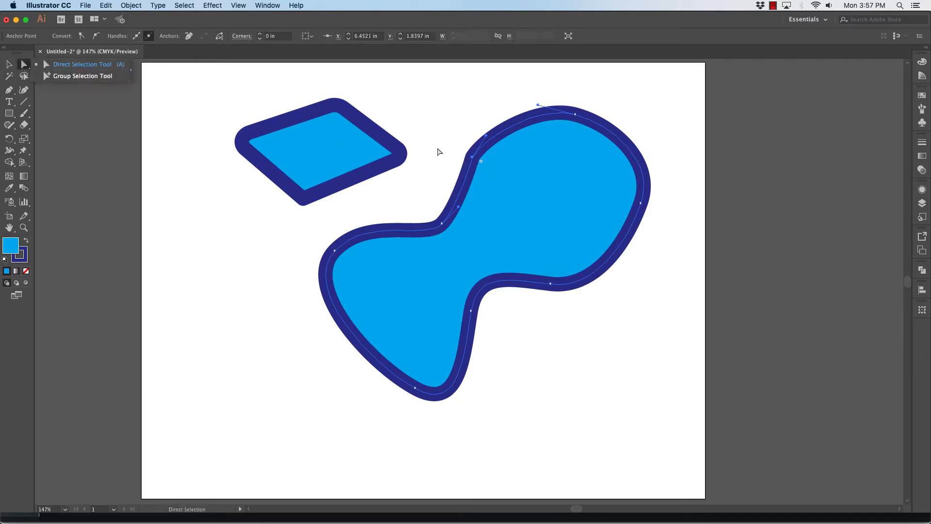
click(474, 155)
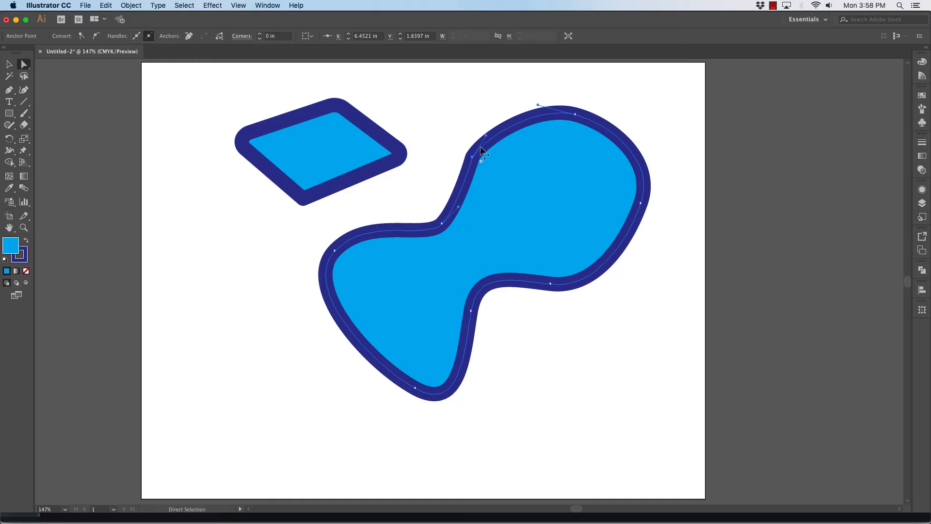
drag(487, 139, 478, 126)
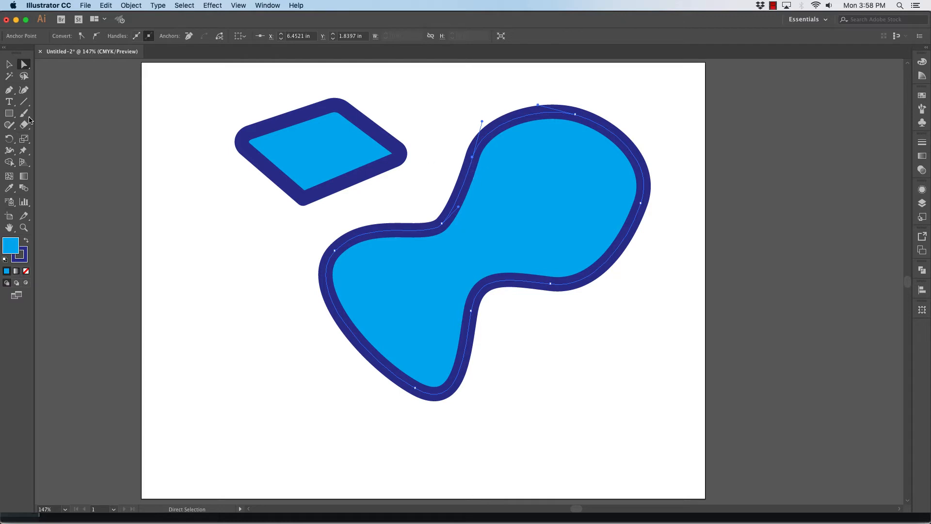
click(11, 93)
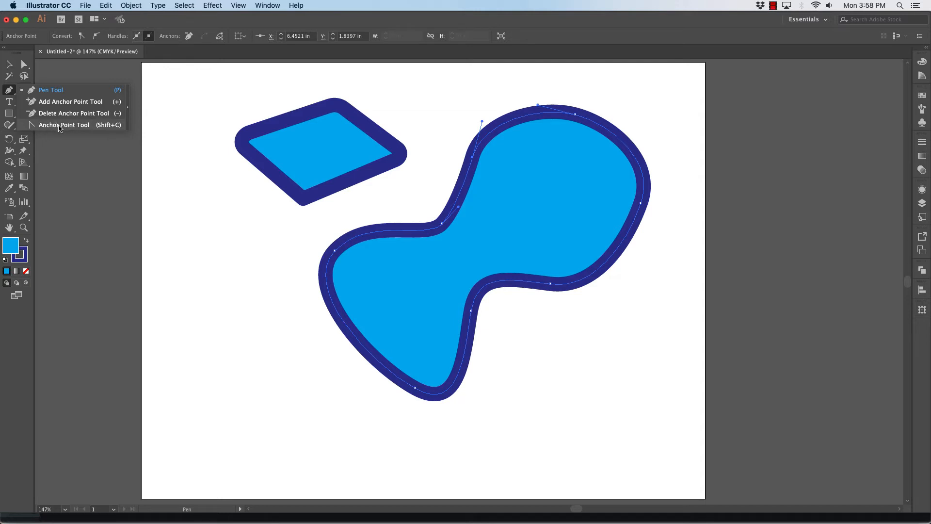
click(60, 126)
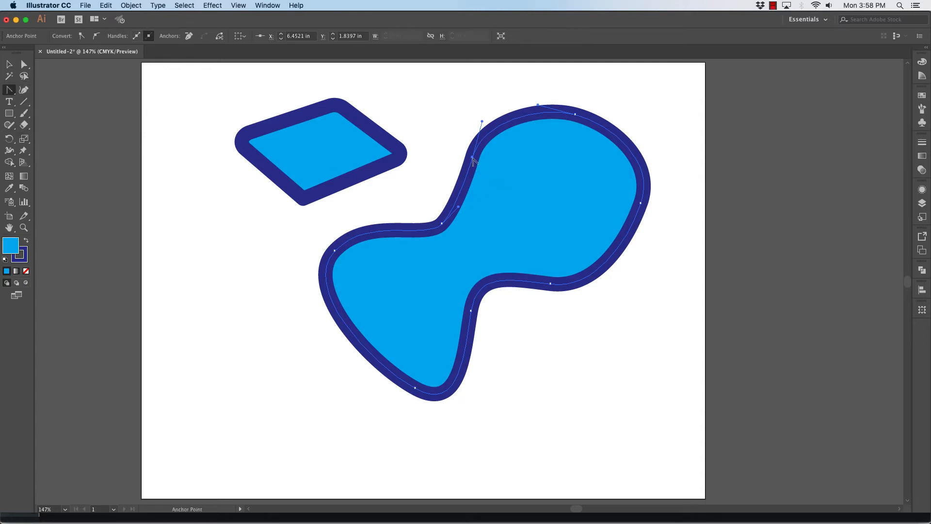
drag(474, 158, 487, 107)
Round out the upper-right lobe by moving its top anchor slightly upward and reshaping the upper handle of its right anchor.
click(24, 65)
drag(575, 115, 573, 108)
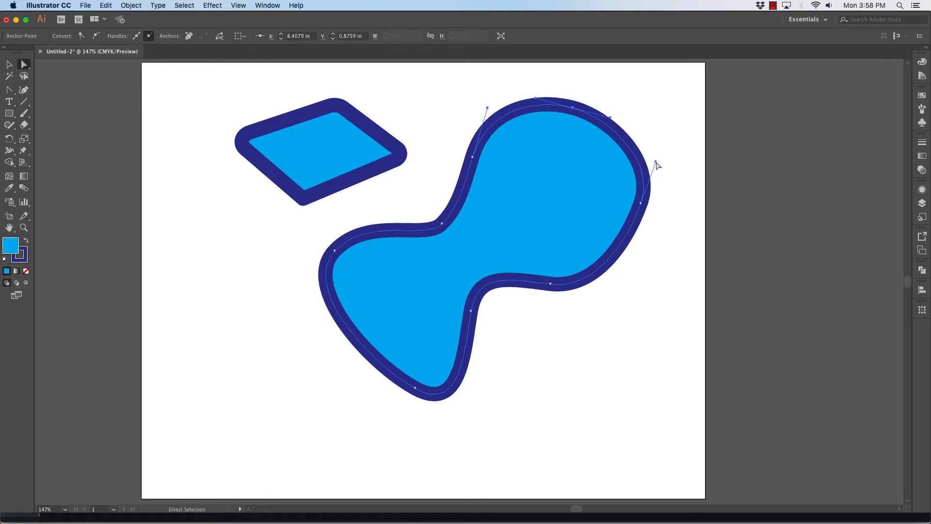
drag(656, 163, 647, 151)
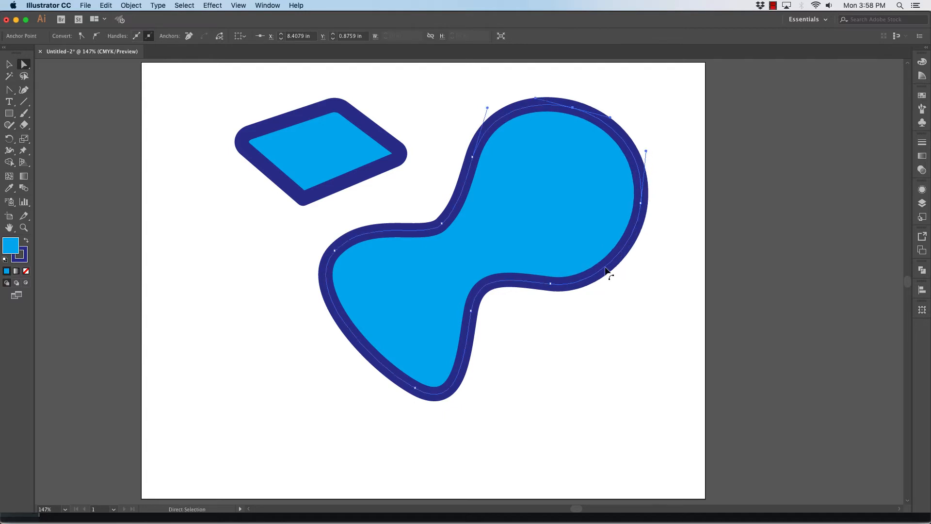
click(552, 284)
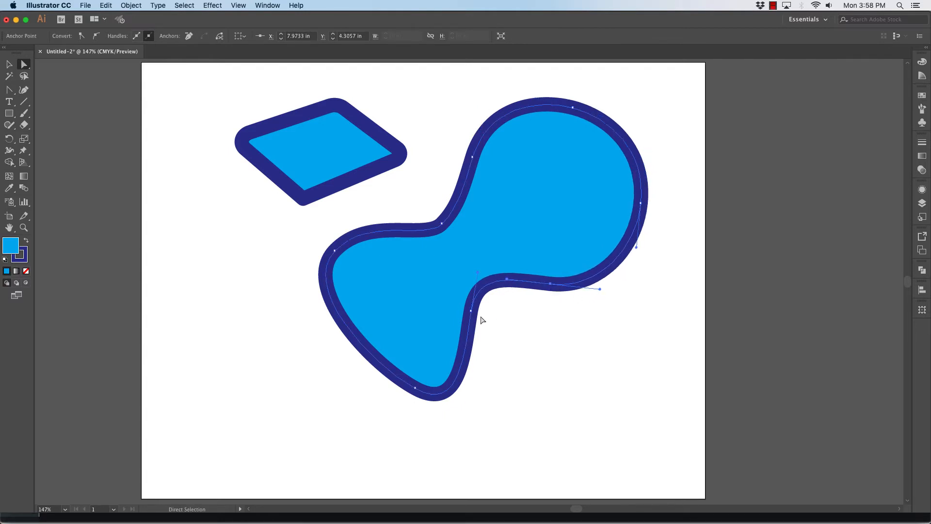
Round out the lower-left lobe by moving its bottom and left anchors outward and adjusting the neighbouring handles, leaving the shape deselected.
drag(415, 388, 398, 396)
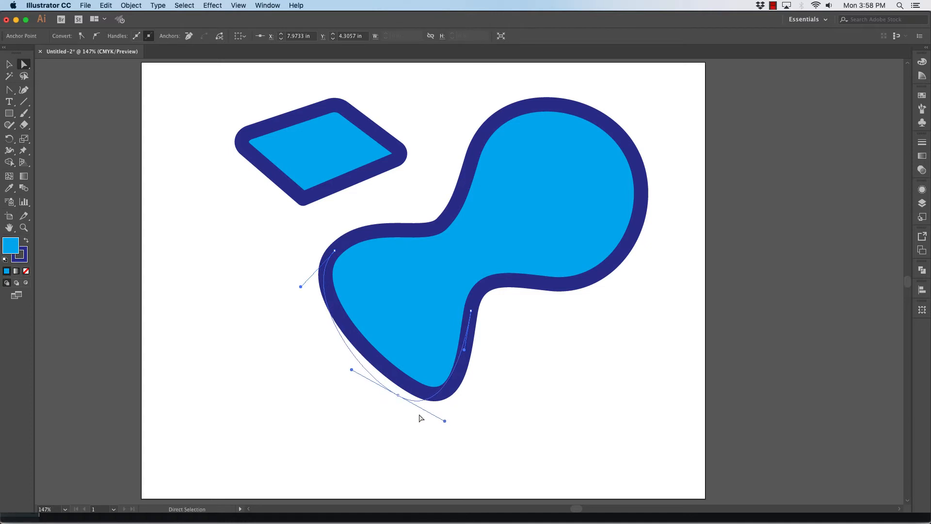
drag(445, 422, 472, 394)
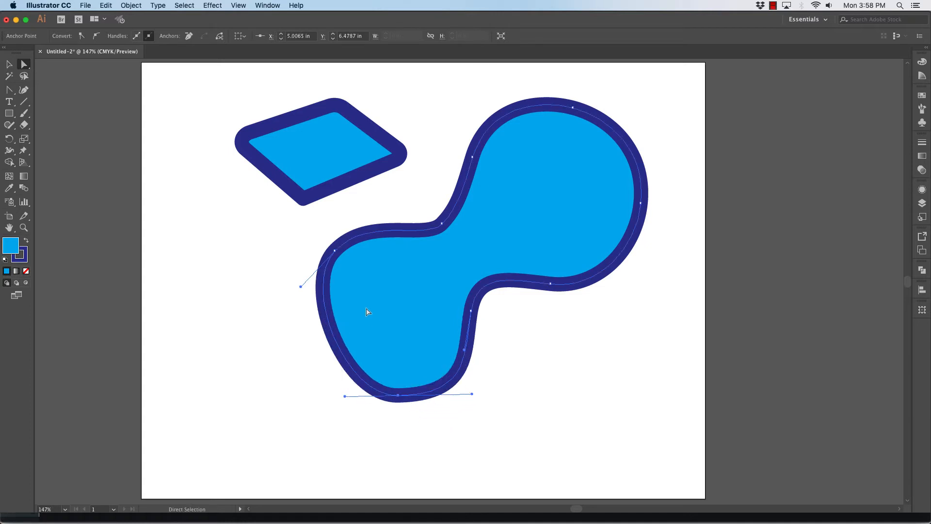
drag(465, 349, 472, 353)
mouse_move(335, 252)
mouse_down()
mouse_move(308, 258)
mouse_move(323, 257)
mouse_up()
drag(288, 293, 291, 311)
click(360, 213)
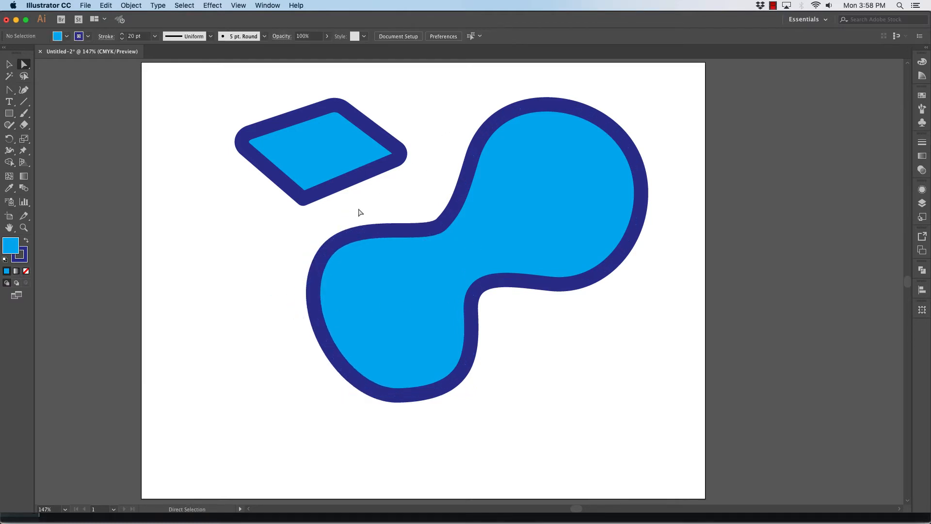
Refine the lower-left lobe's bottom curve by shifting its bottom anchor up and left and tilting its handles, leaving the shape deselected.
click(394, 396)
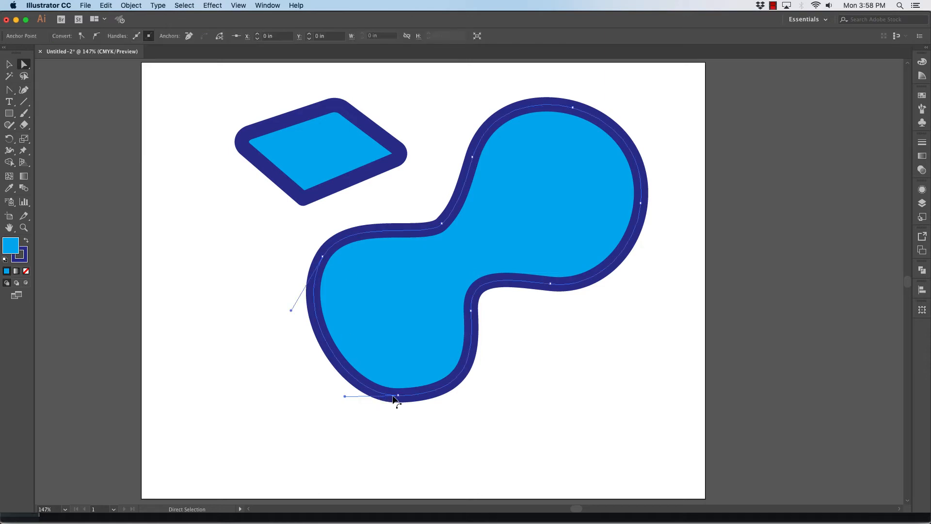
drag(404, 391, 325, 376)
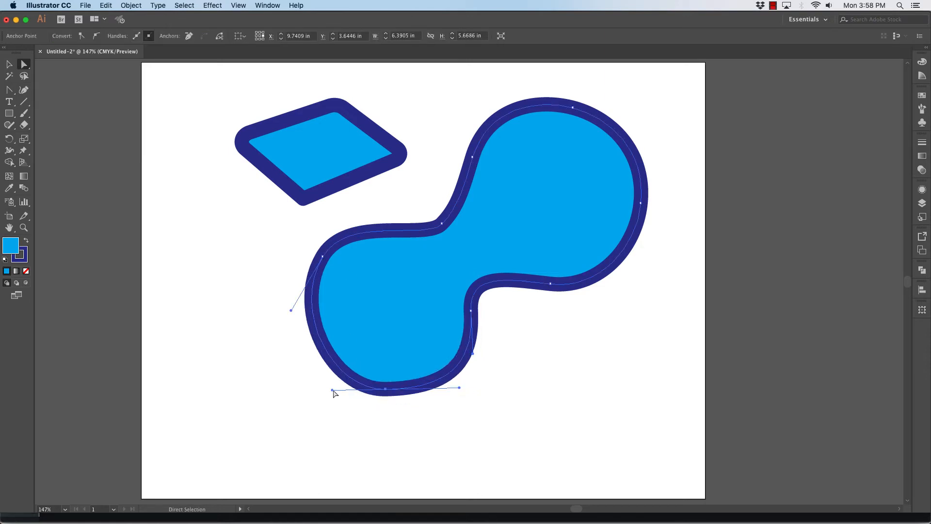
click(260, 321)
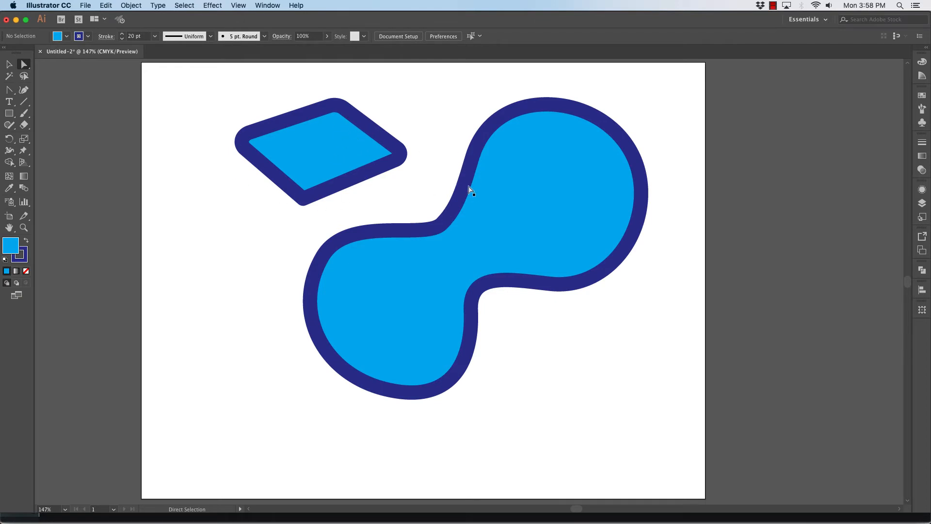
click(449, 222)
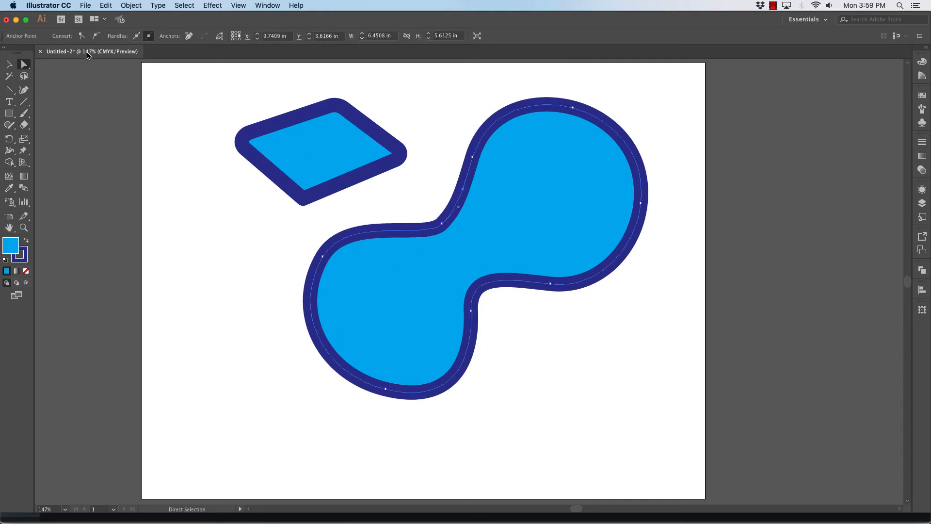
click(9, 64)
click(202, 167)
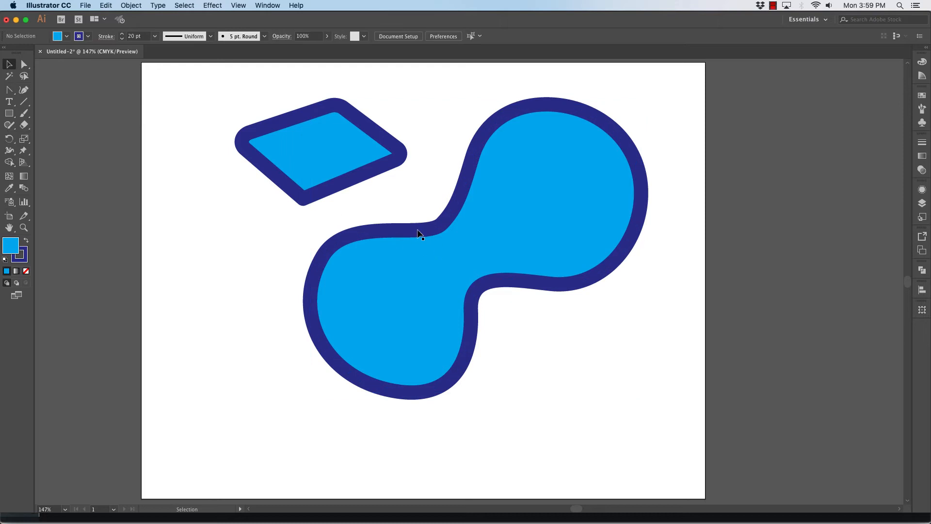
Fill the curved shape with the orange swatch.
click(420, 235)
click(67, 37)
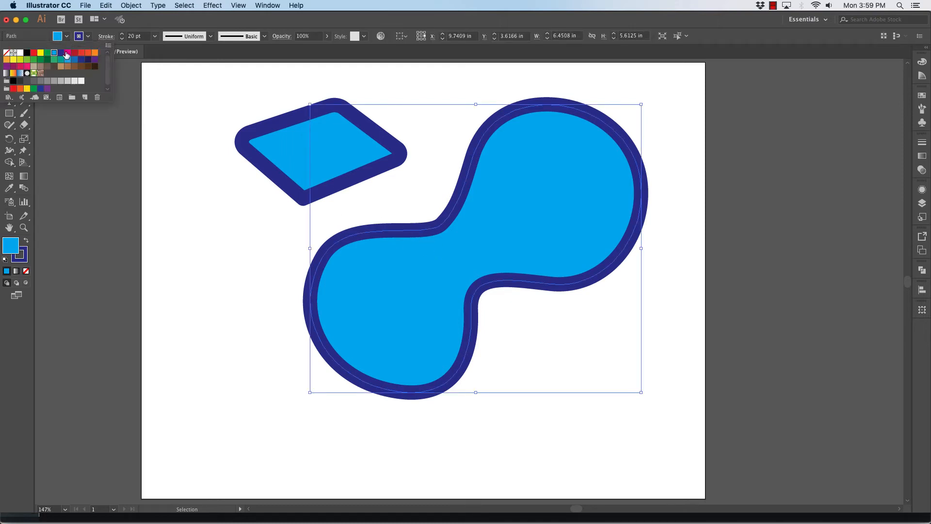
click(95, 53)
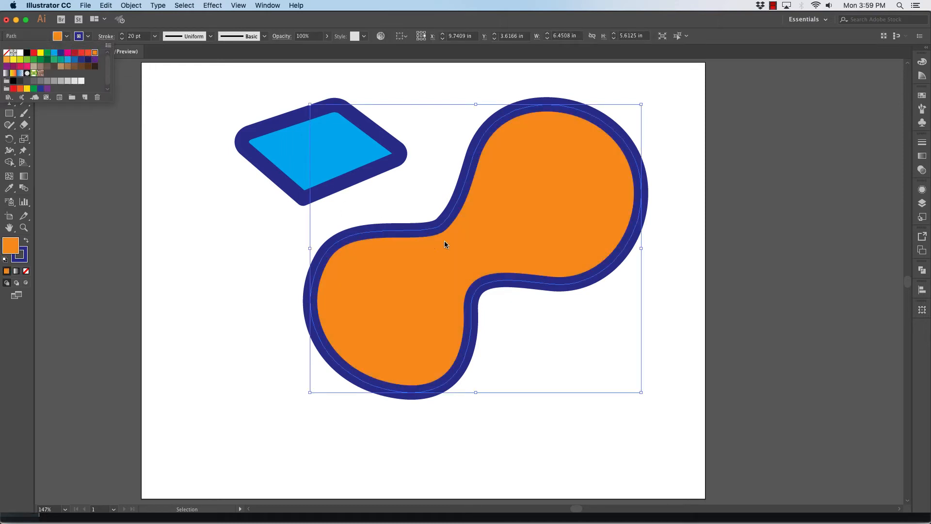
Apply the red-orange swatch as the curved shape's stroke colour, deselect the shape and select it again.
click(88, 36)
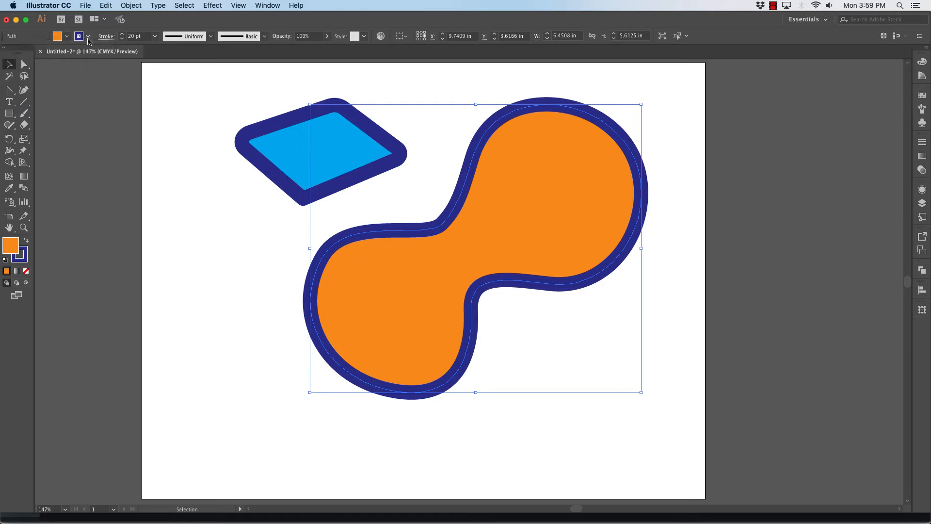
click(88, 36)
click(88, 53)
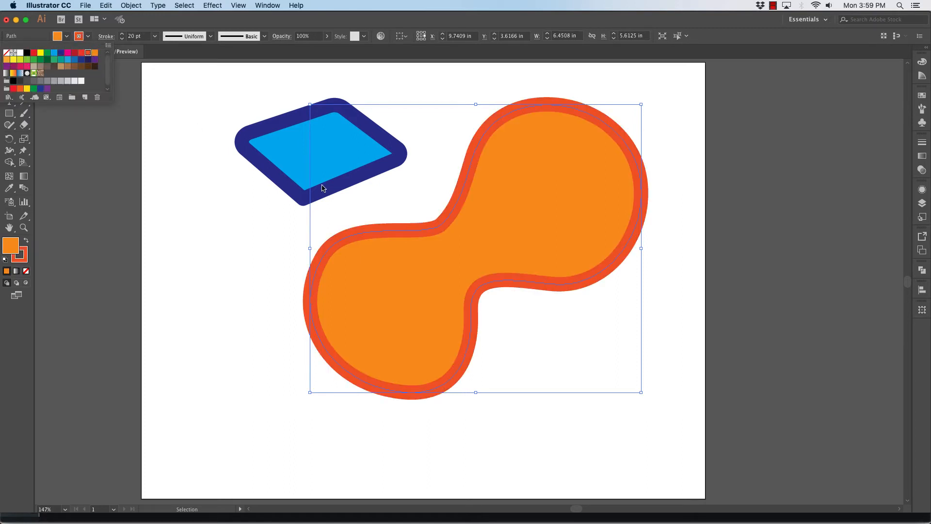
click(440, 91)
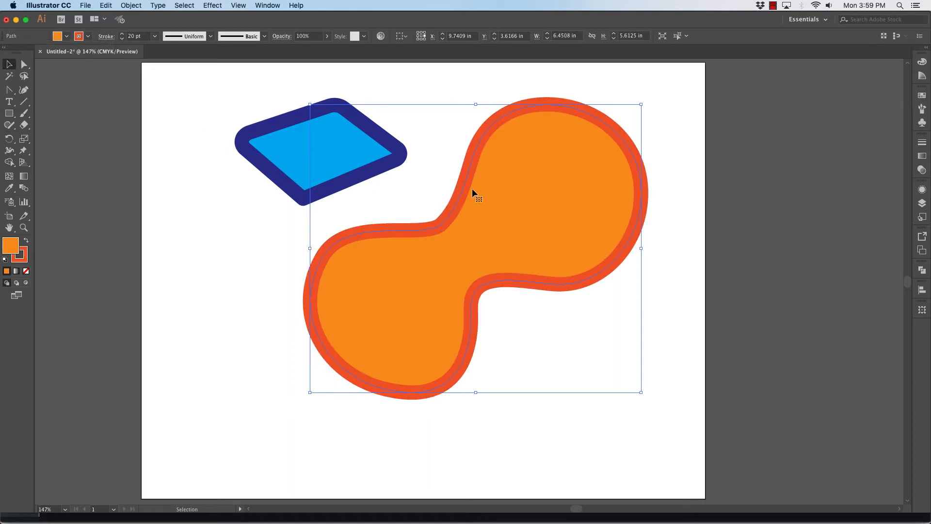
click(233, 271)
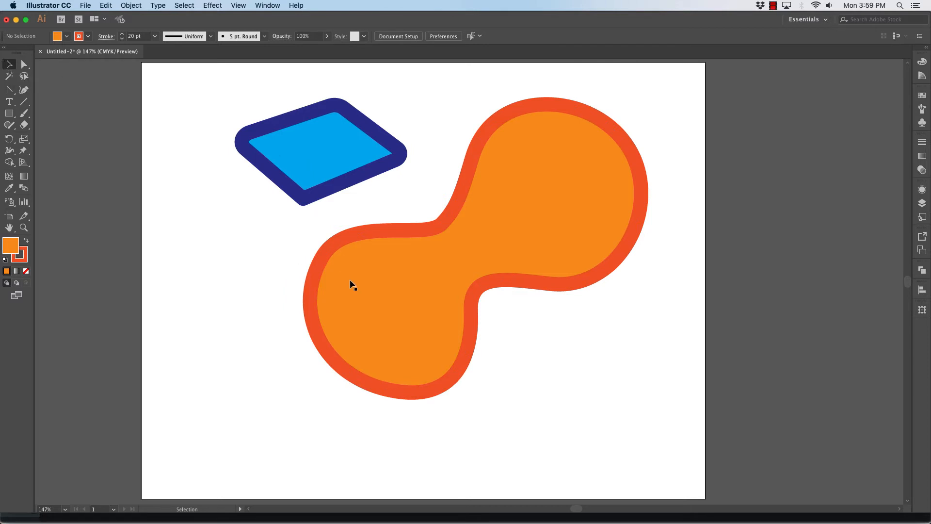
click(408, 293)
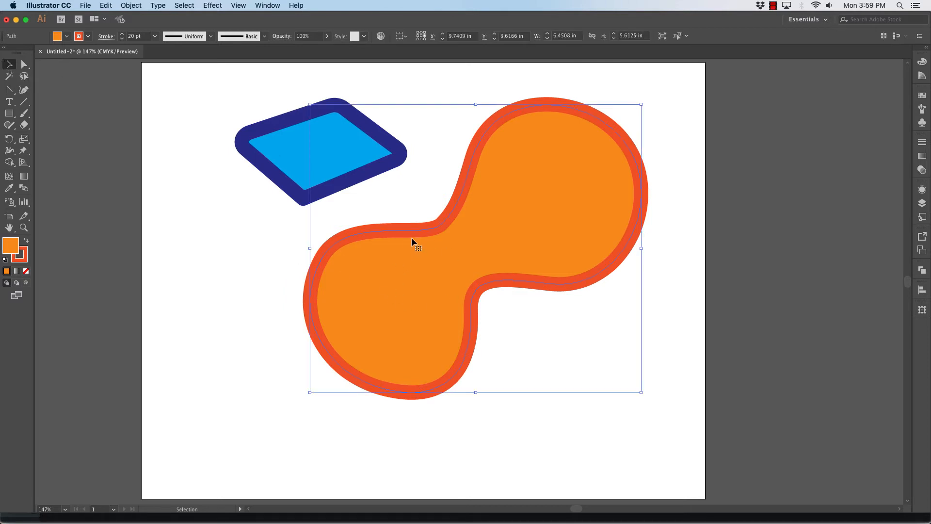
Move the orange curved shape partly off the artboard's right side and the blue shape toward its upper-left edge, leaving both deselected.
drag(412, 230, 580, 188)
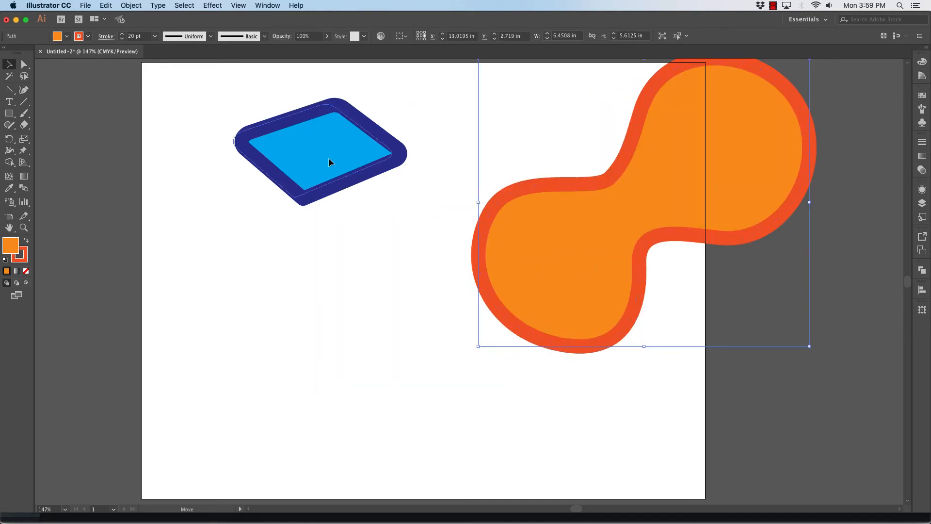
drag(328, 158, 212, 156)
drag(537, 274, 650, 232)
click(392, 235)
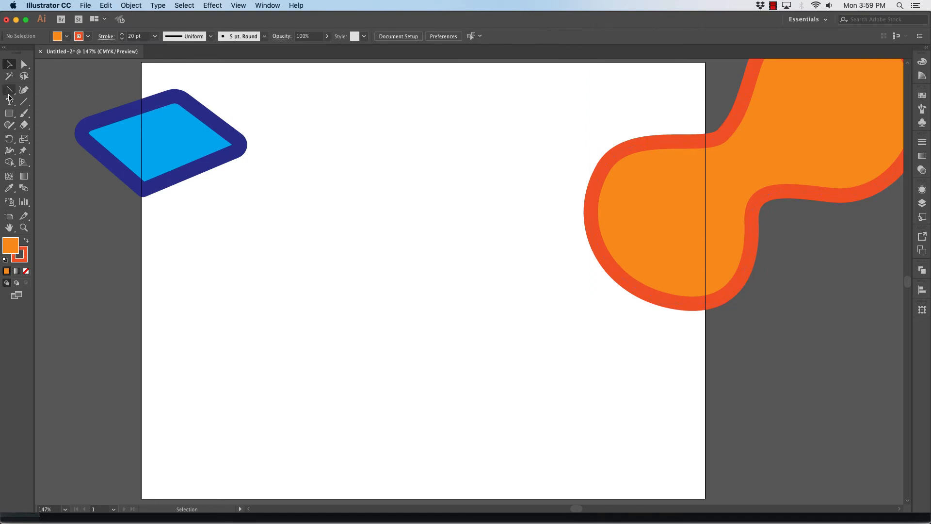
Draw an open S-like path of six smooth anchors in the artboard's empty middle with the Pen tool, about 5 in wide and 3.1 in high.
drag(9, 90, 48, 92)
drag(253, 289, 253, 284)
drag(295, 222, 332, 215)
drag(448, 260, 464, 290)
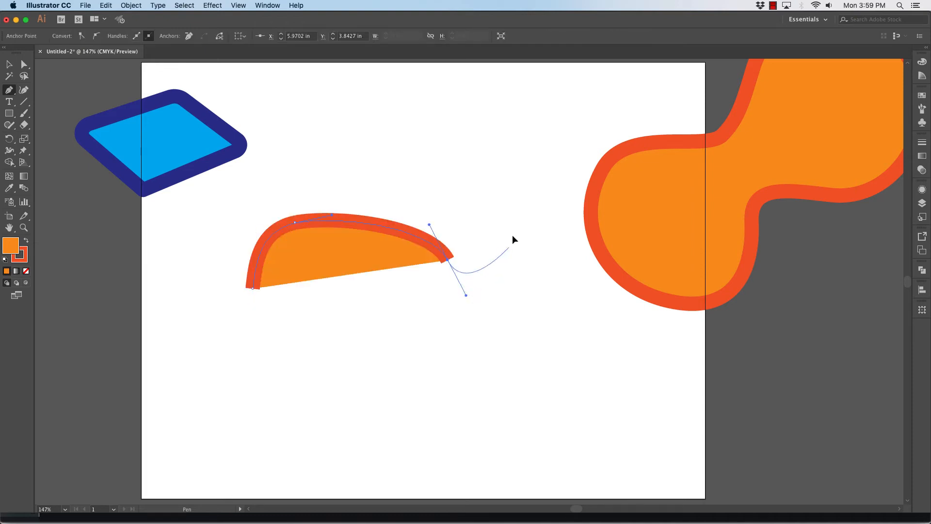
drag(509, 247, 506, 191)
drag(418, 139, 433, 115)
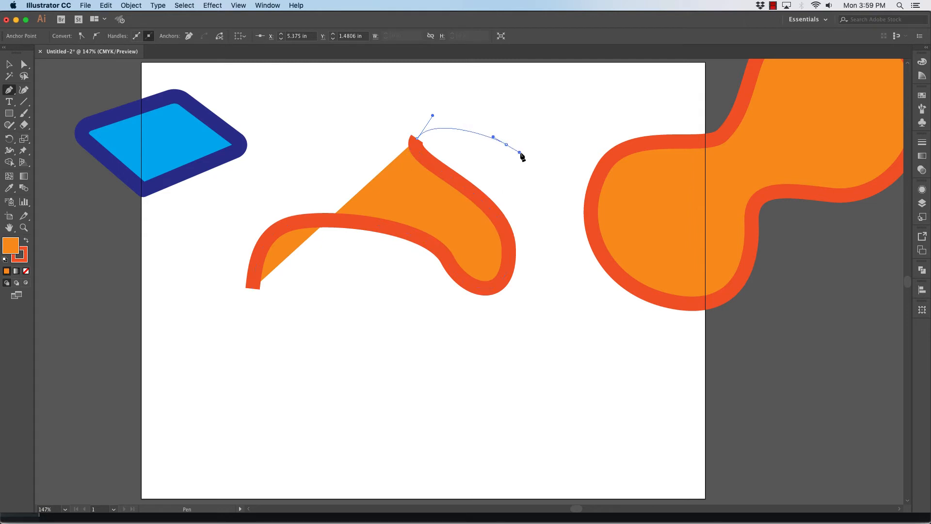
drag(506, 144, 519, 153)
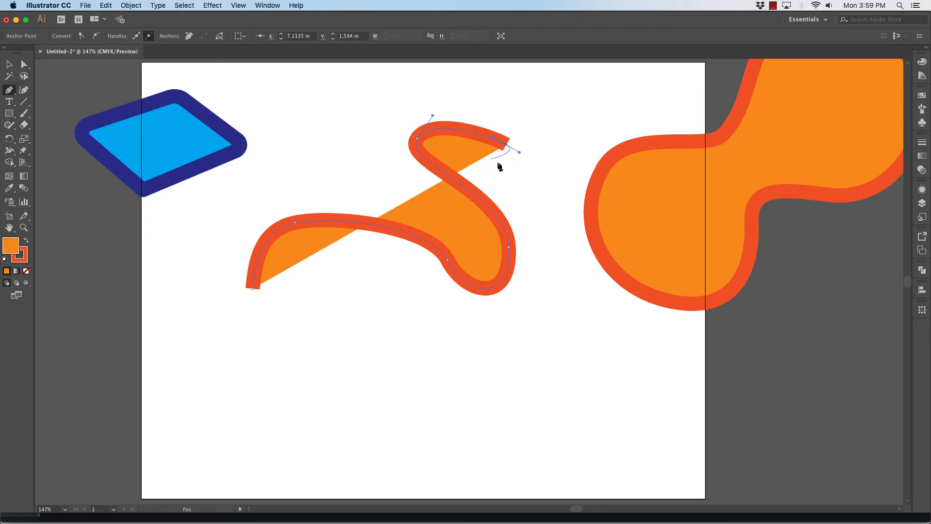
Set the open path's fill to None, keeping its red-orange stroke, and leave it deselected.
click(8, 64)
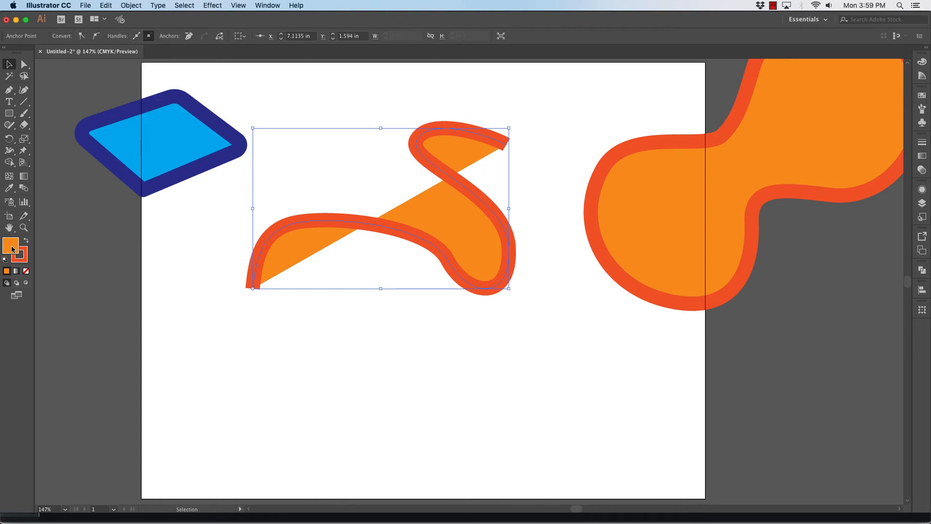
click(26, 272)
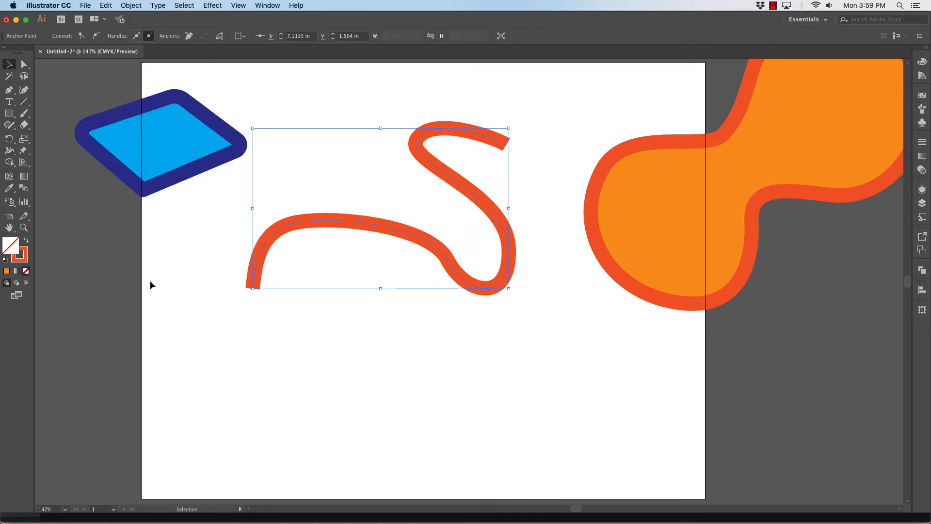
click(203, 284)
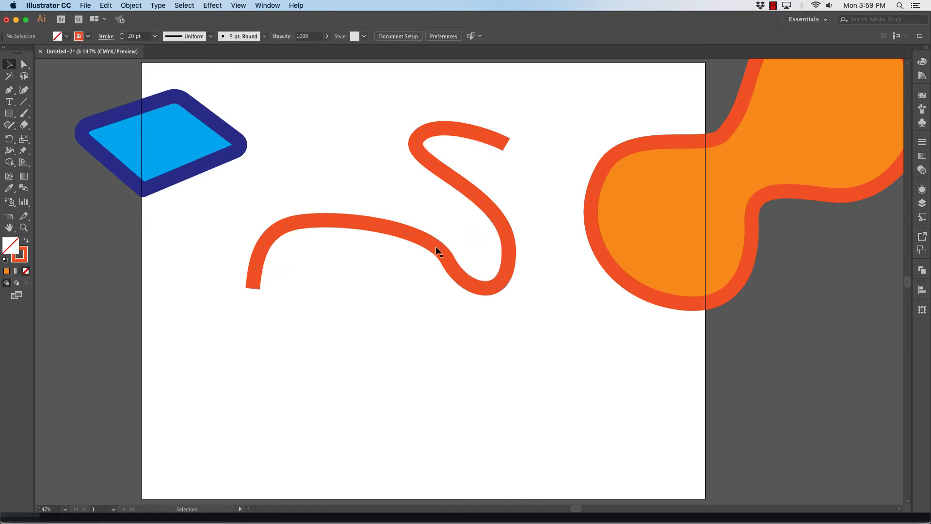
Smooth the open path's left wave by shifting the dip's anchor to the left and adjusting the handles of this anchor and the left crest.
click(25, 66)
click(427, 229)
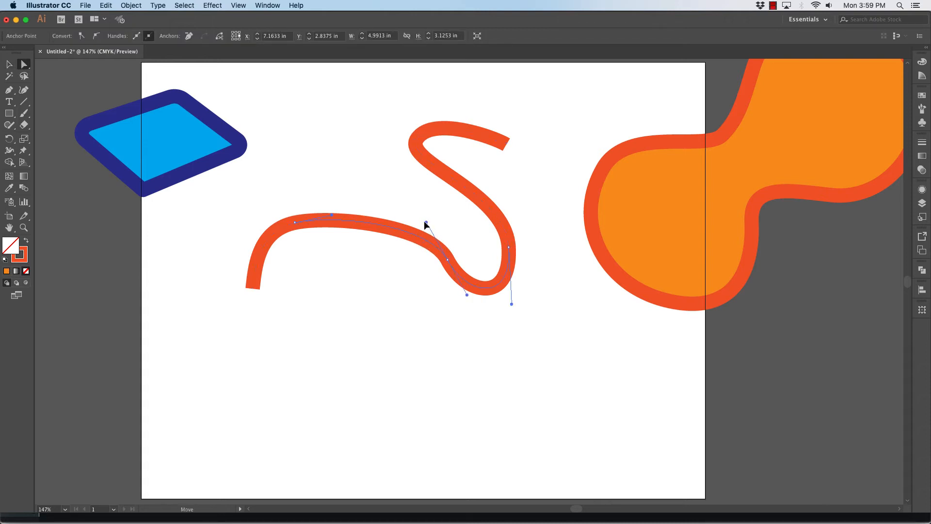
drag(426, 223, 395, 216)
drag(448, 261, 421, 257)
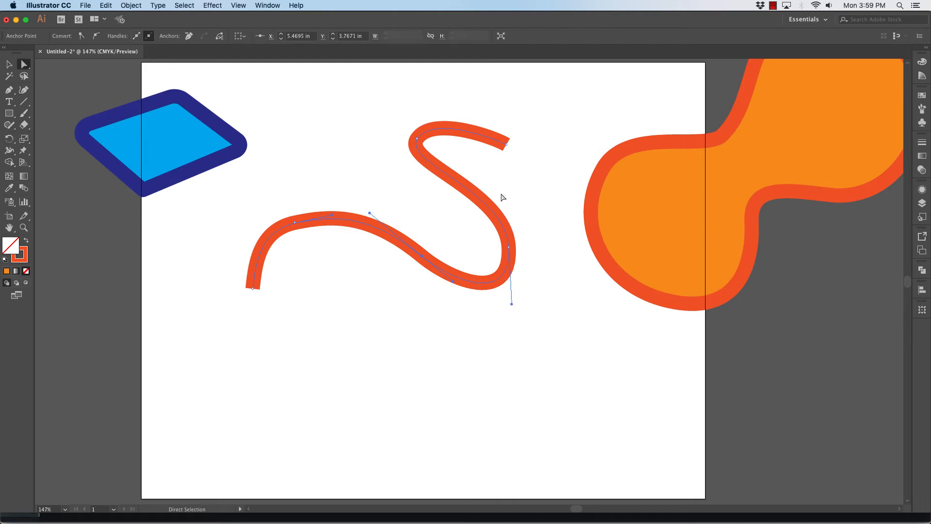
click(309, 179)
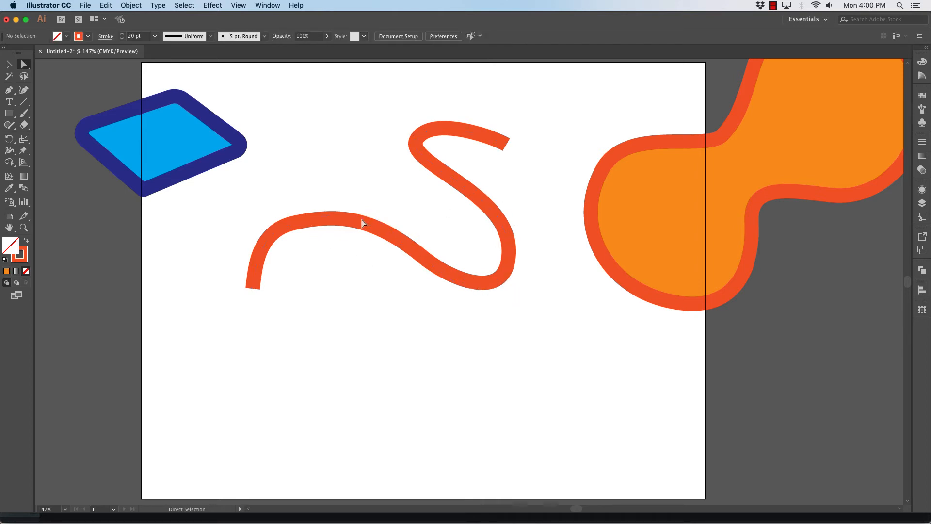
click(277, 235)
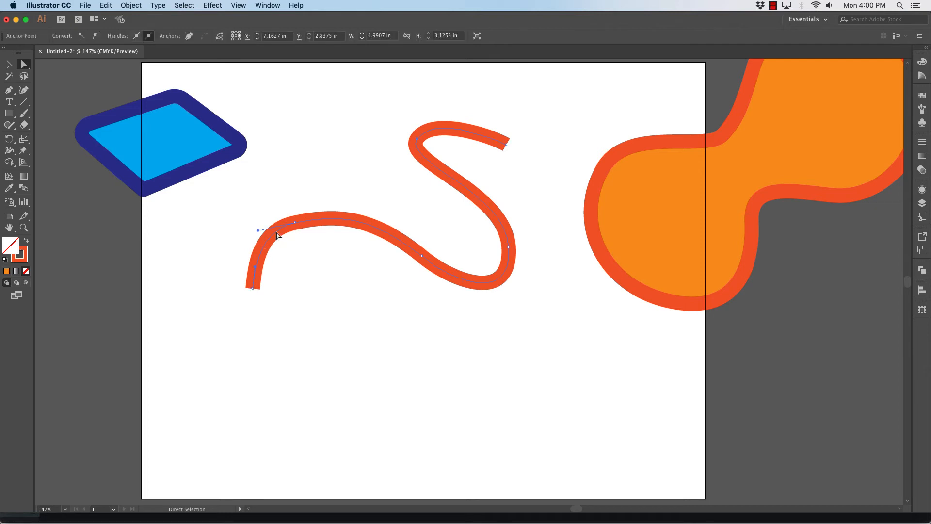
drag(259, 230, 262, 240)
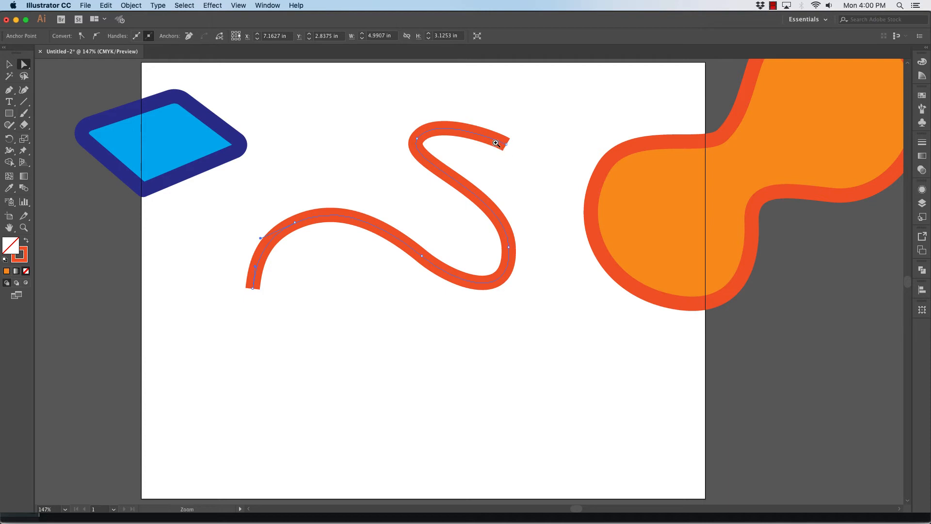
Give the open path's stroke round caps and leave the path deselected.
drag(433, 99, 568, 204)
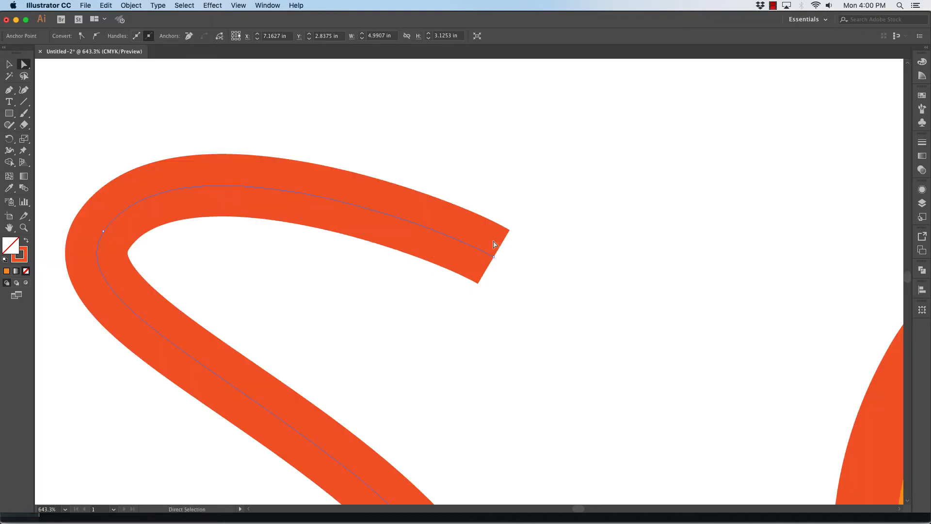
alt+super+click(418, 214)
alt+super+click(422, 326)
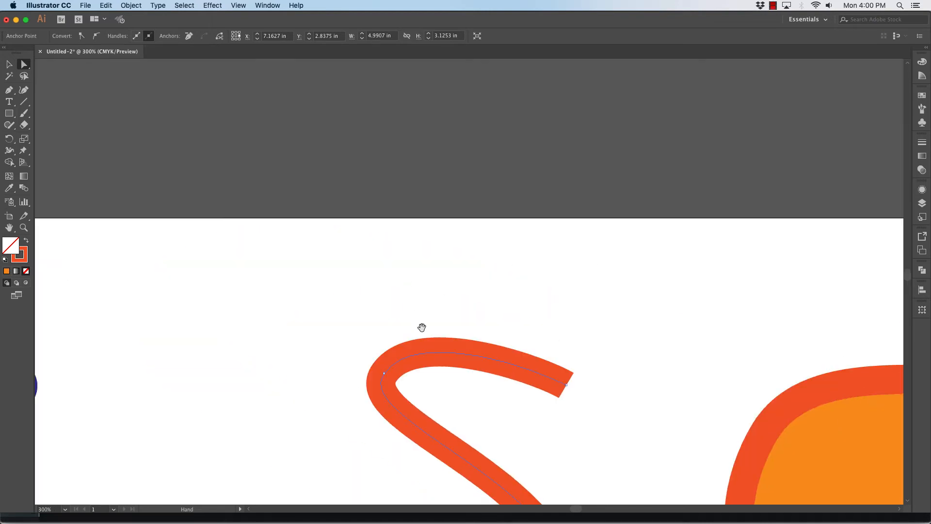
drag(422, 327, 434, 85)
drag(416, 225, 481, 257)
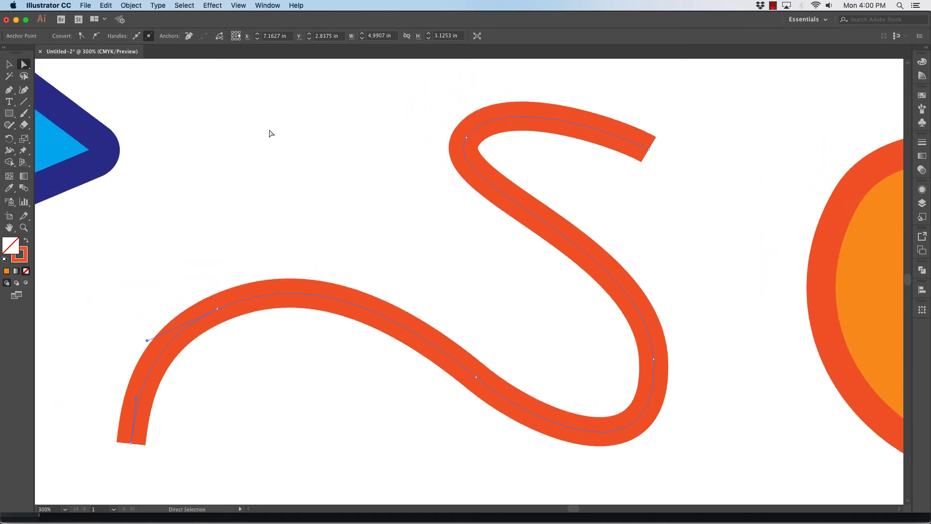
click(9, 64)
click(510, 144)
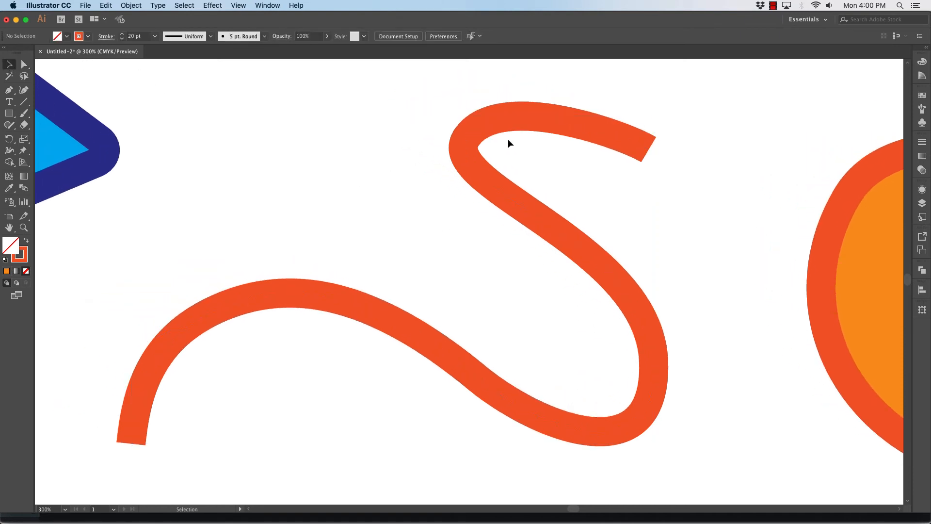
click(510, 119)
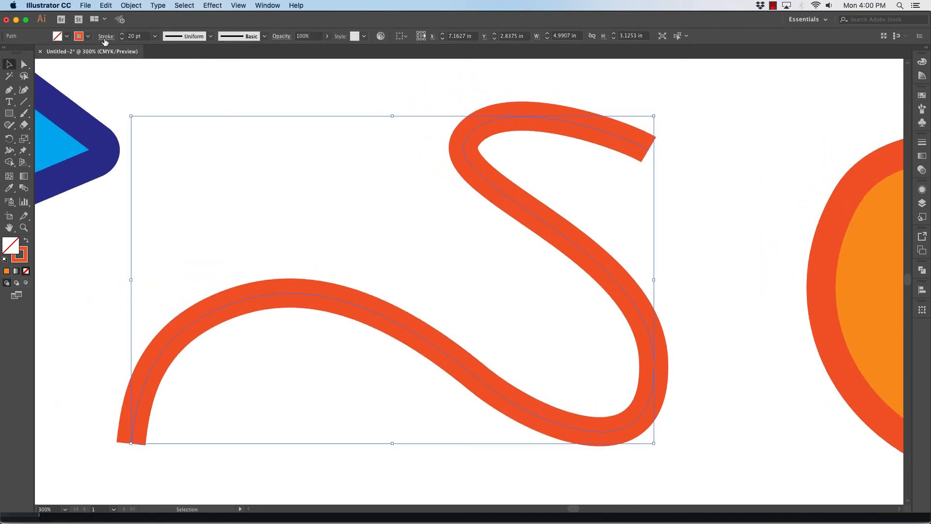
click(106, 37)
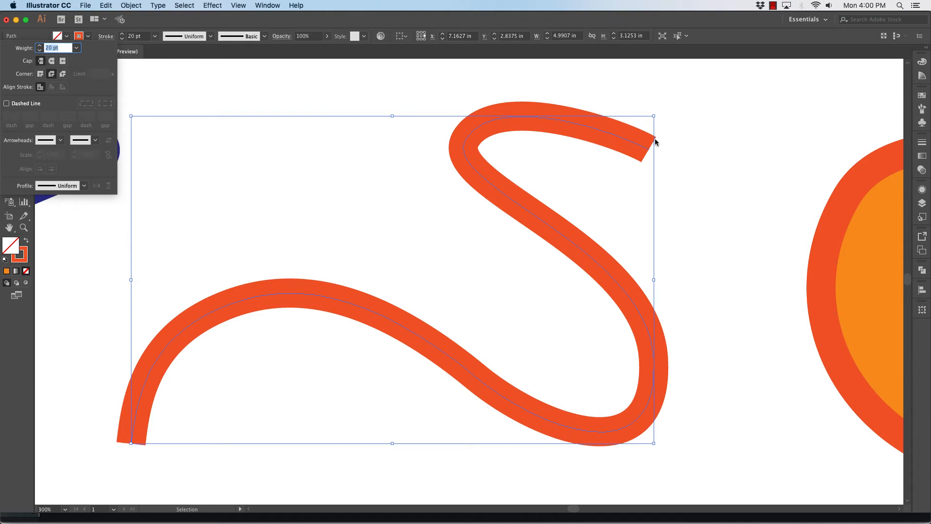
click(51, 61)
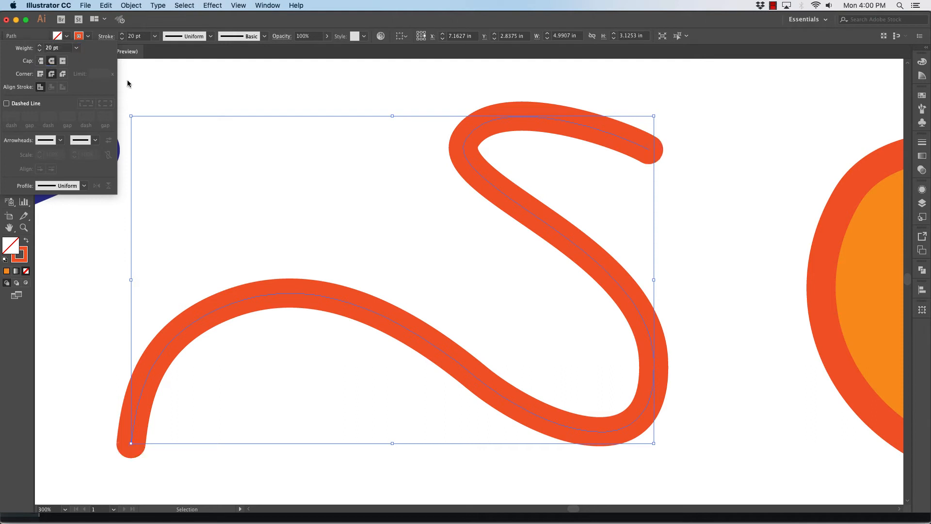
key(Escape)
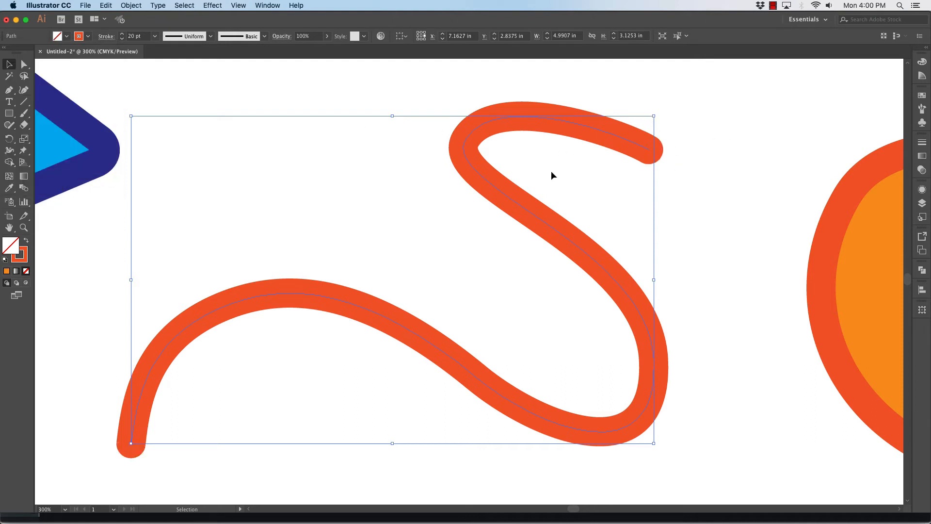
click(361, 174)
Reshape the open path's upper bend by moving its anchor down and to the right and adjusting its lower handle, leaving the path deselected.
key(a)
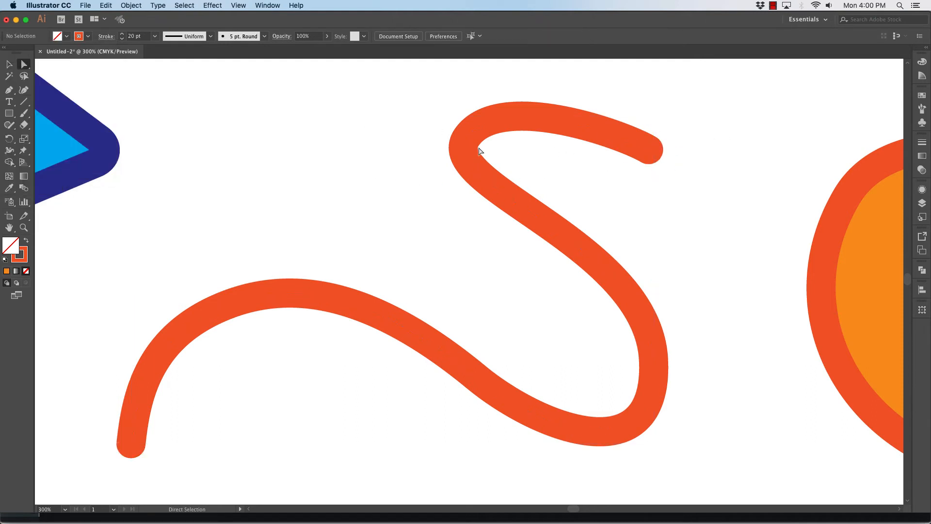
click(469, 157)
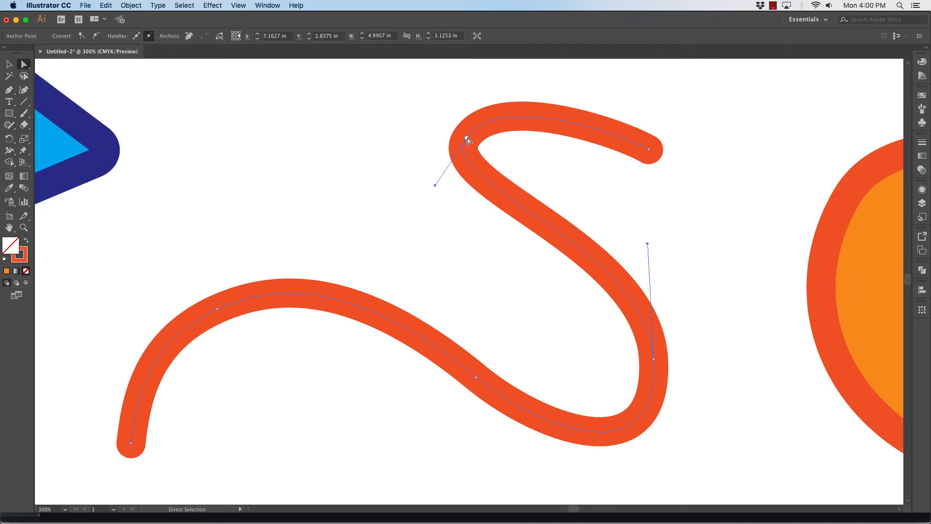
drag(487, 144, 513, 167)
drag(483, 213, 501, 241)
click(436, 254)
Move the open path up until its upper end extends past the artboard's top edge, and leave it deselected.
key(super+minus)
key(super+minus)
key(super+minus)
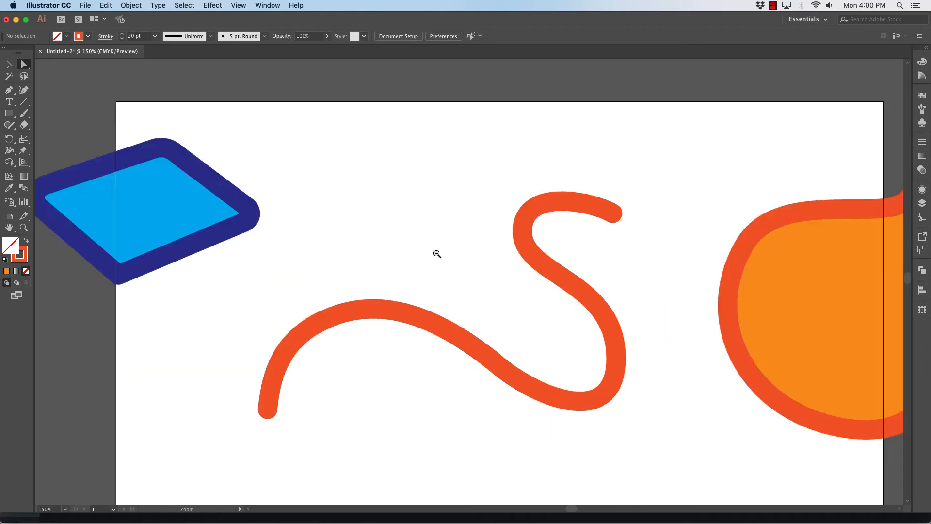
drag(519, 299, 418, 200)
drag(406, 262, 685, 438)
drag(536, 302, 515, 416)
drag(376, 264, 403, 189)
alt+super+click(426, 228)
alt+super+click(426, 228)
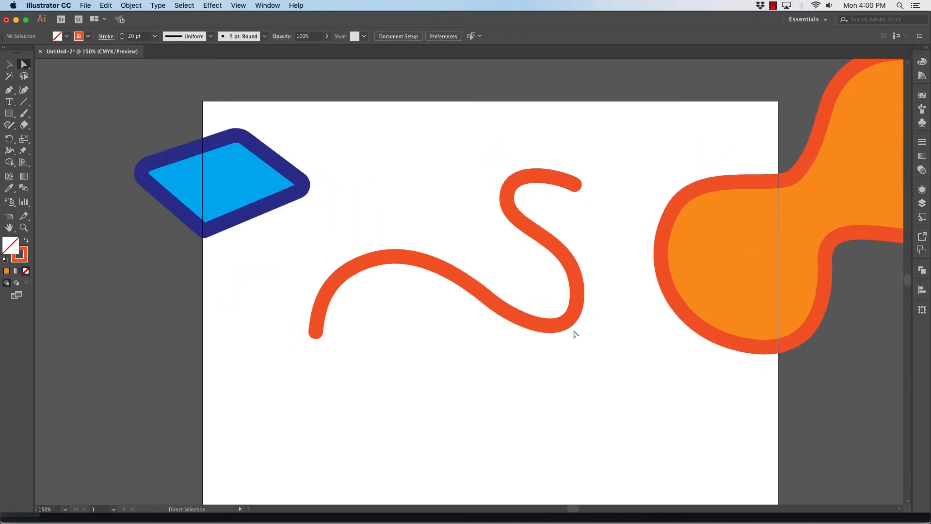
click(9, 65)
mouse_move(432, 265)
mouse_down()
mouse_move(443, 214)
mouse_move(485, 164)
mouse_up()
click(458, 279)
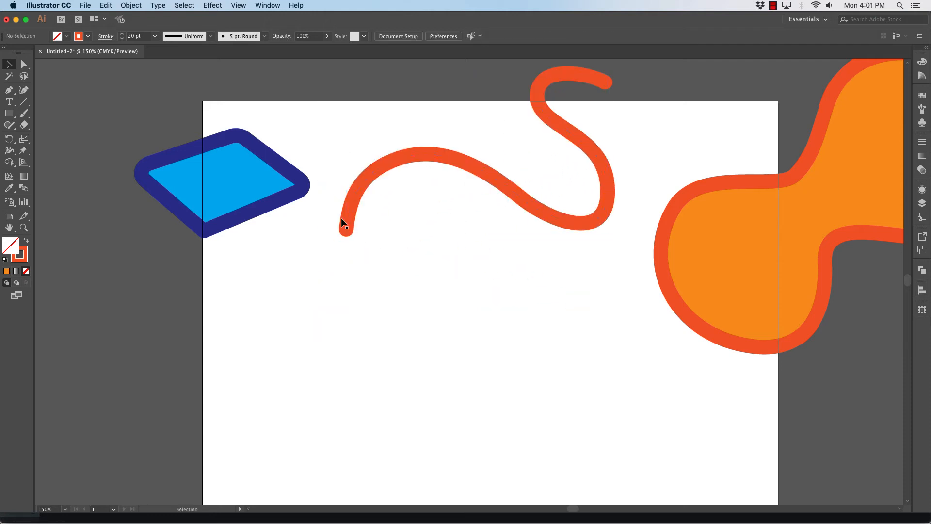
Place xray_stetch.jpg from the Desktop as a linked image below the open path, about 4.35 in wide and 4.84 in high.
click(83, 5)
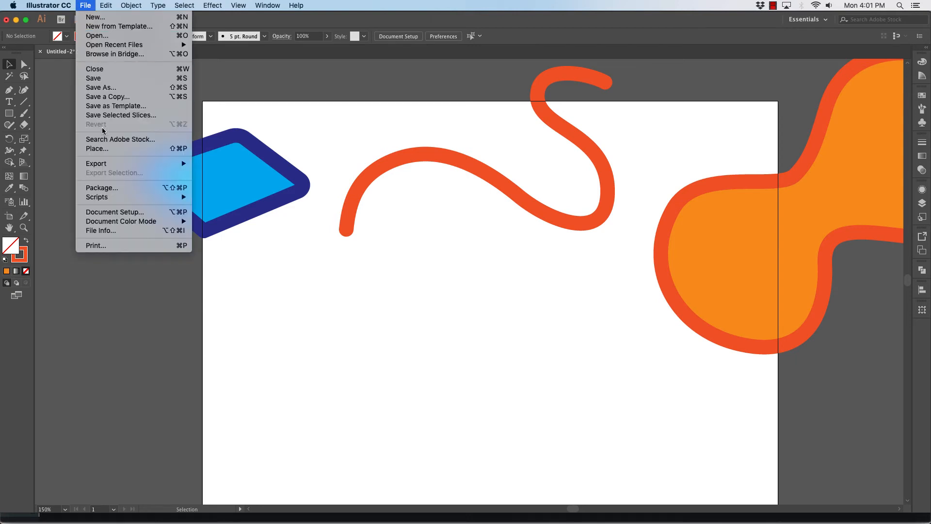
click(106, 151)
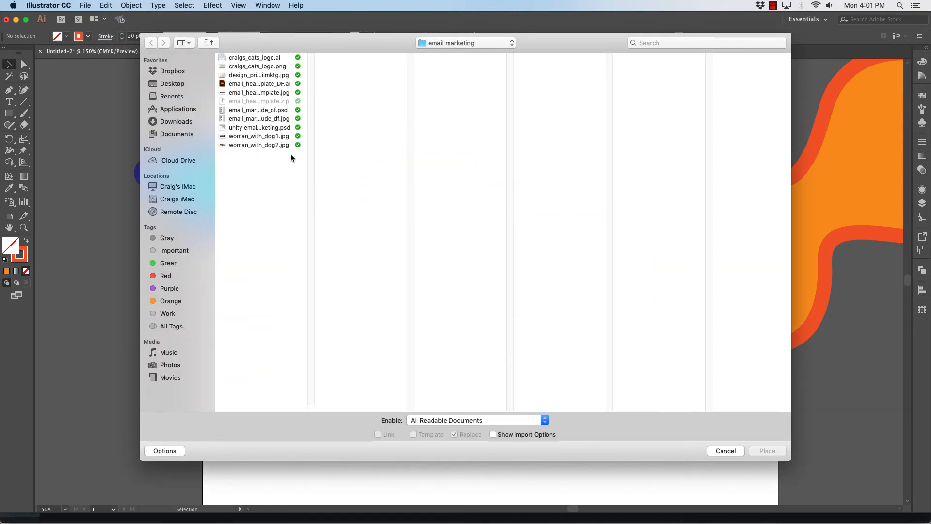
key(super+shift+d)
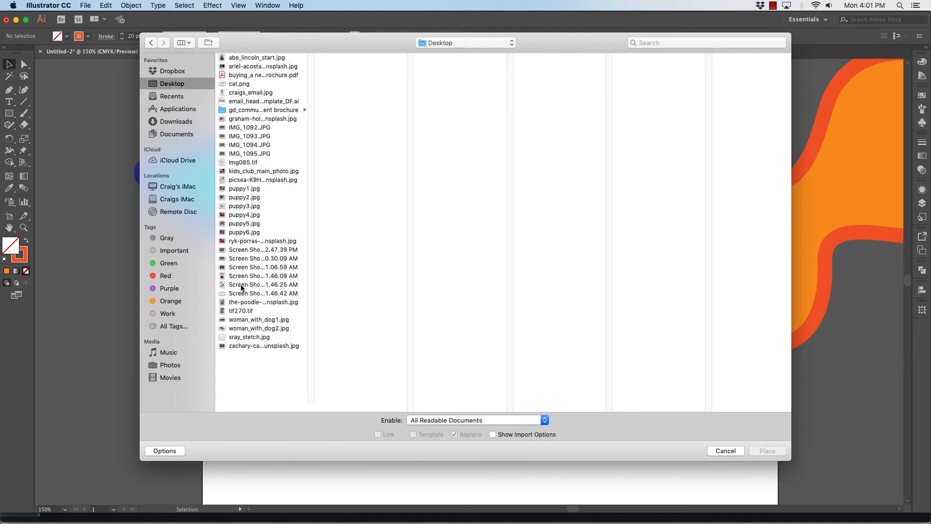
click(246, 337)
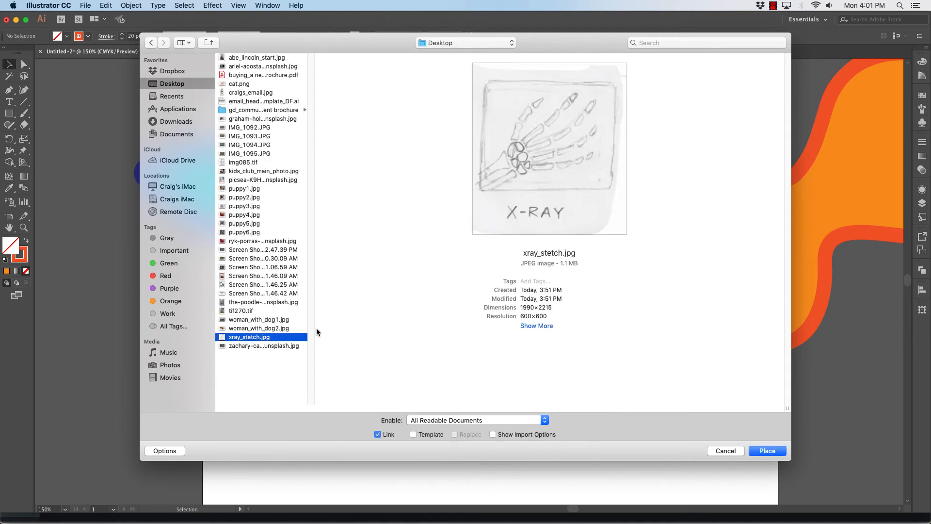
click(767, 451)
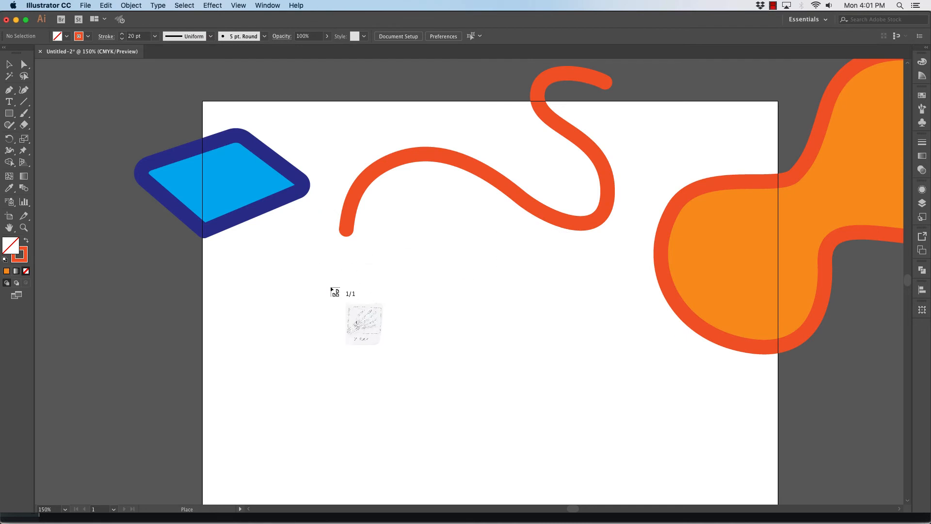
drag(366, 242, 614, 501)
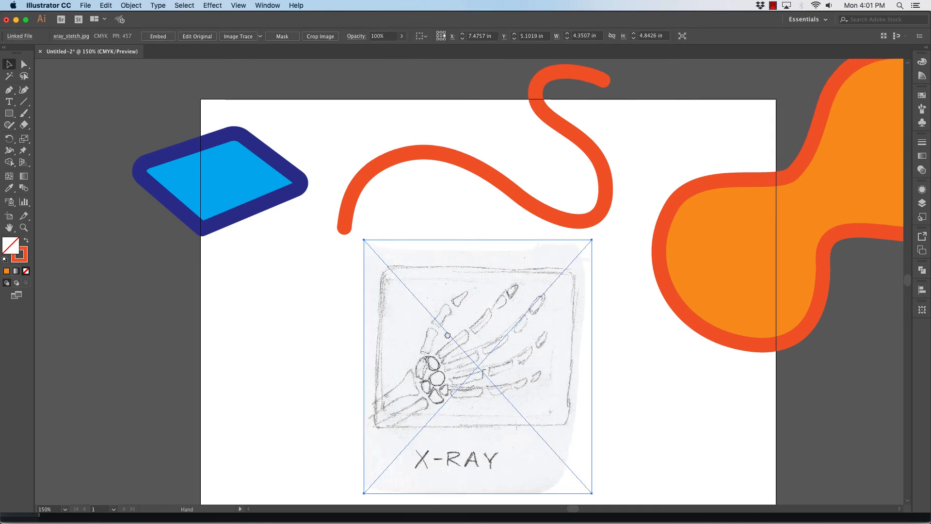
Deselect the placed X-ray sketch.
mouse_move(473, 388)
mouse_down()
mouse_move(395, 318)
mouse_move(417, 310)
mouse_move(601, 422)
mouse_up()
key(super+space)
drag(408, 260, 624, 398)
mouse_move(295, 215)
mouse_down()
mouse_move(460, 312)
mouse_move(478, 282)
mouse_move(439, 233)
mouse_up()
alt+super+click(469, 257)
alt+super+click(468, 257)
alt+super+click(469, 257)
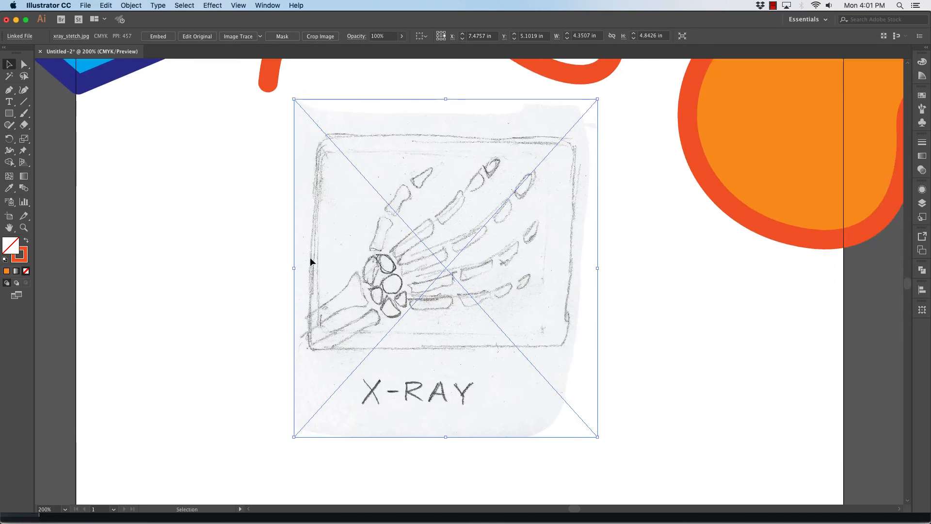
click(267, 257)
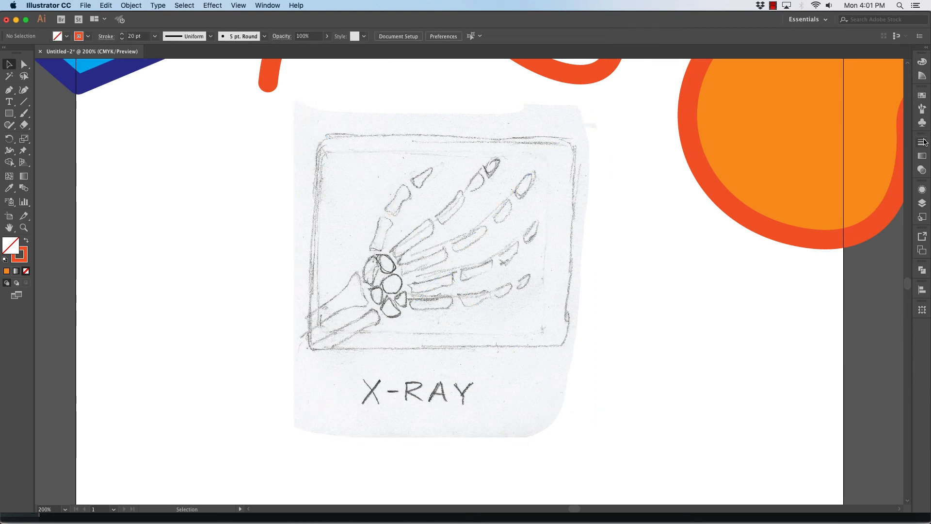
Add a layer named x-ray lineart above Layer 1, and toggle Layer 1's visibility off and back on.
click(922, 204)
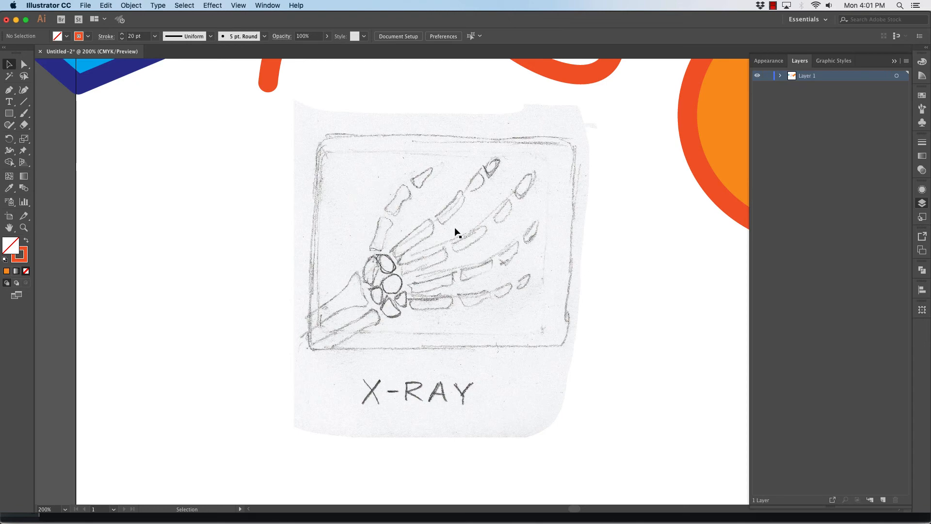
click(883, 500)
double_click(807, 77)
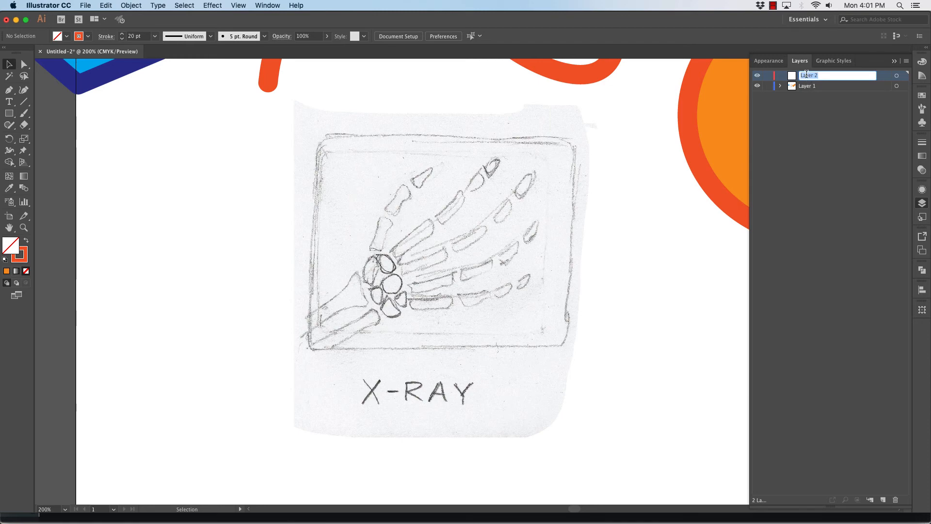
text(X)
key(Return)
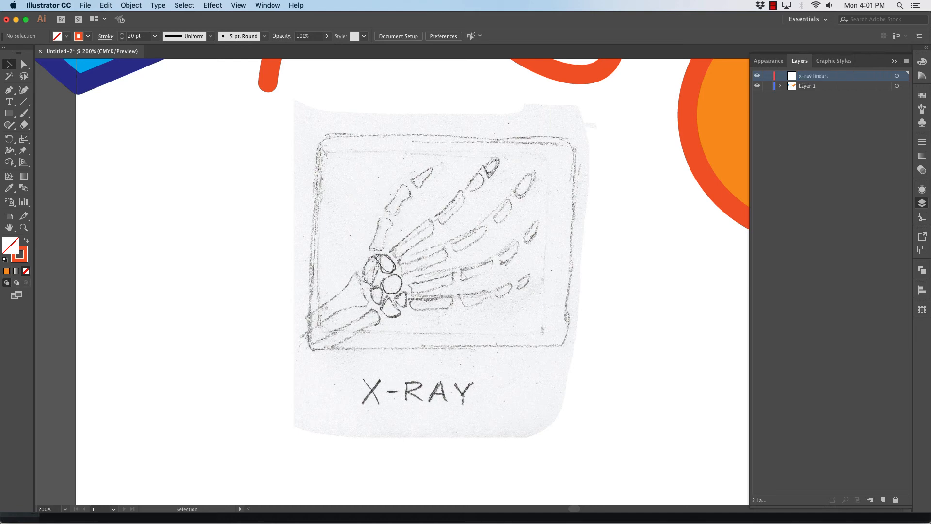
click(756, 88)
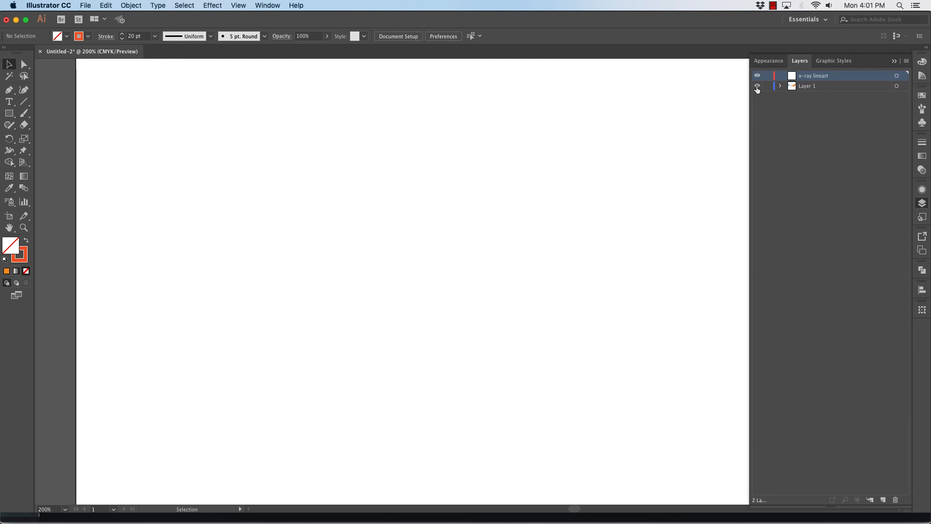
click(757, 87)
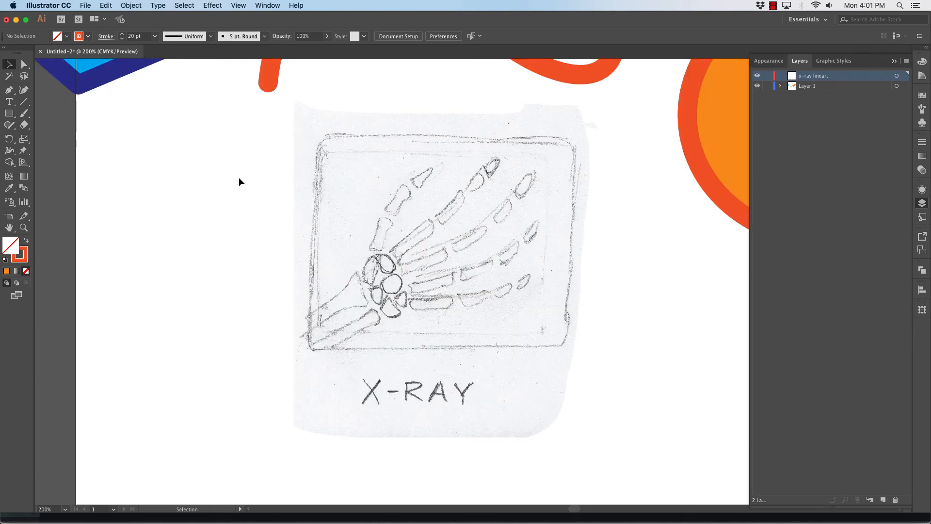
Set up the Pen tool with a light blue fill and no stroke for tracing the sketch.
click(9, 89)
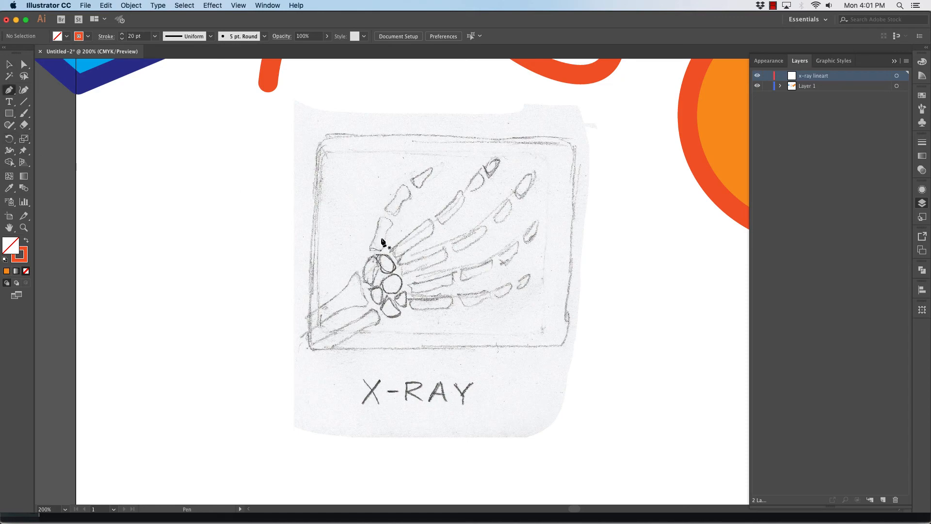
mouse_move(431, 237)
mouse_down()
mouse_move(580, 363)
mouse_move(616, 379)
mouse_up()
mouse_move(415, 279)
mouse_down()
mouse_move(530, 344)
mouse_move(542, 222)
mouse_up()
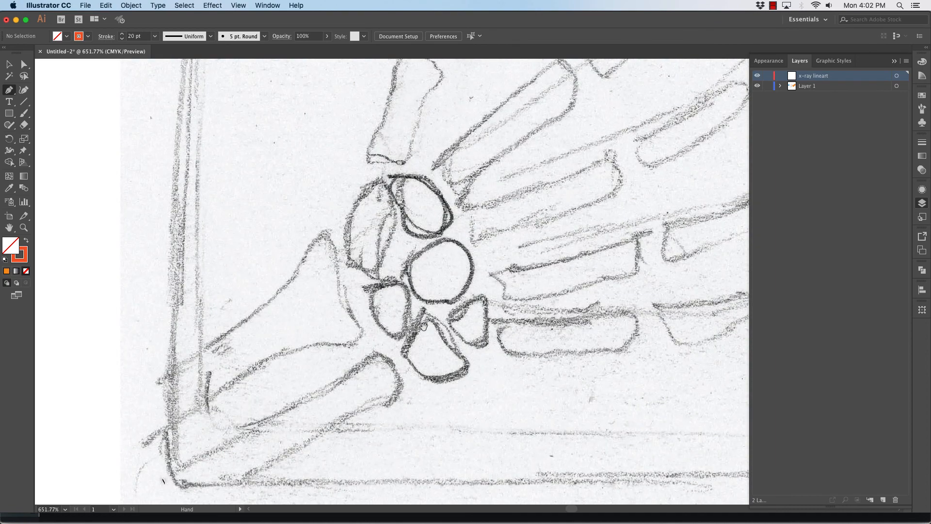
drag(424, 326, 448, 272)
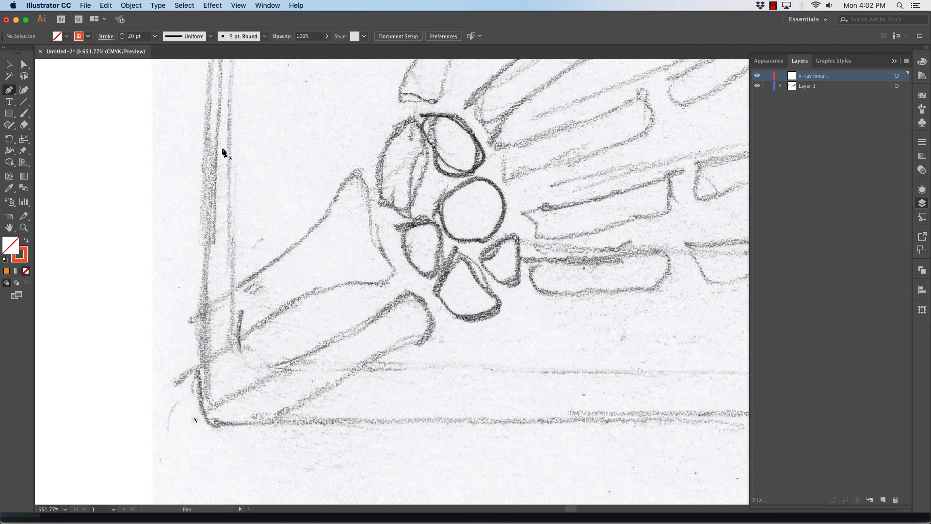
click(65, 38)
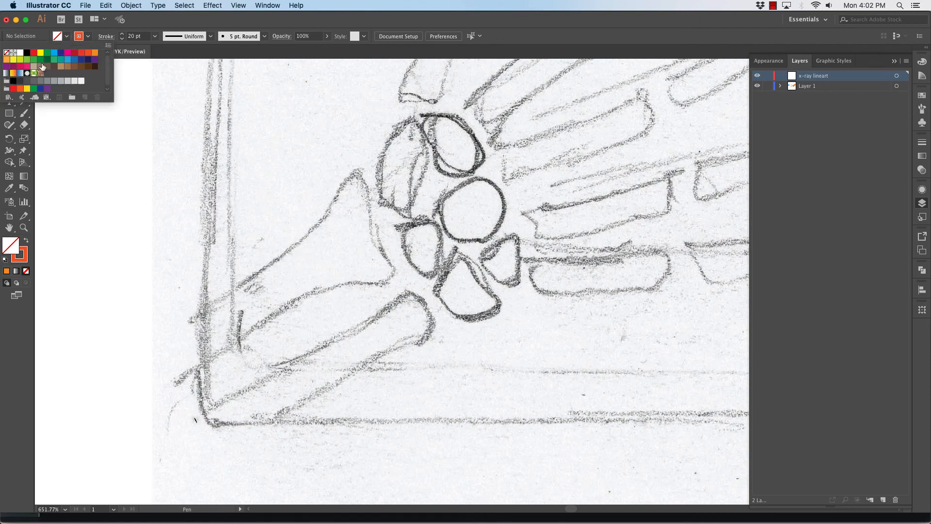
click(54, 53)
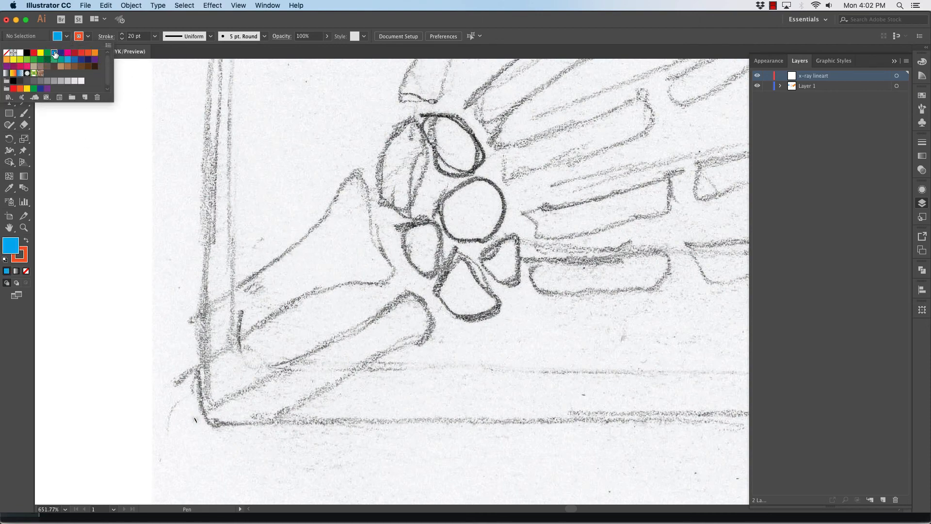
click(88, 36)
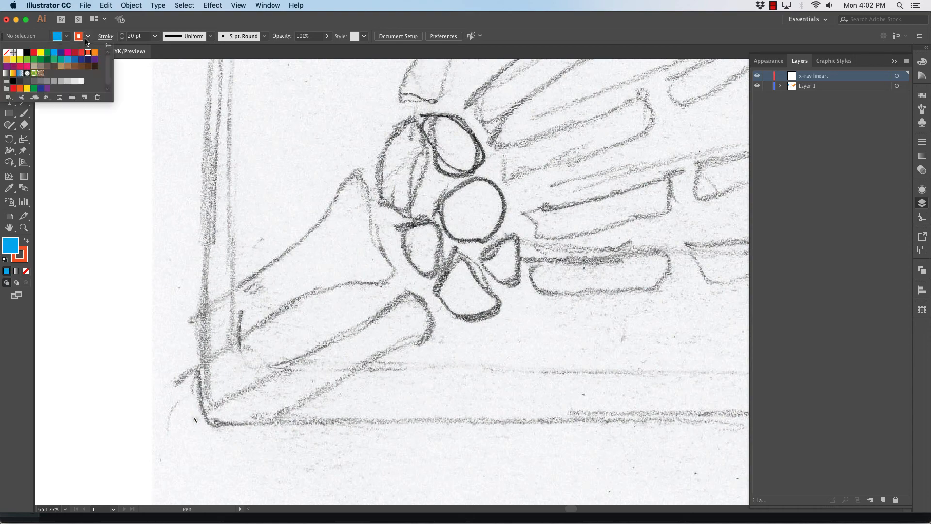
click(6, 52)
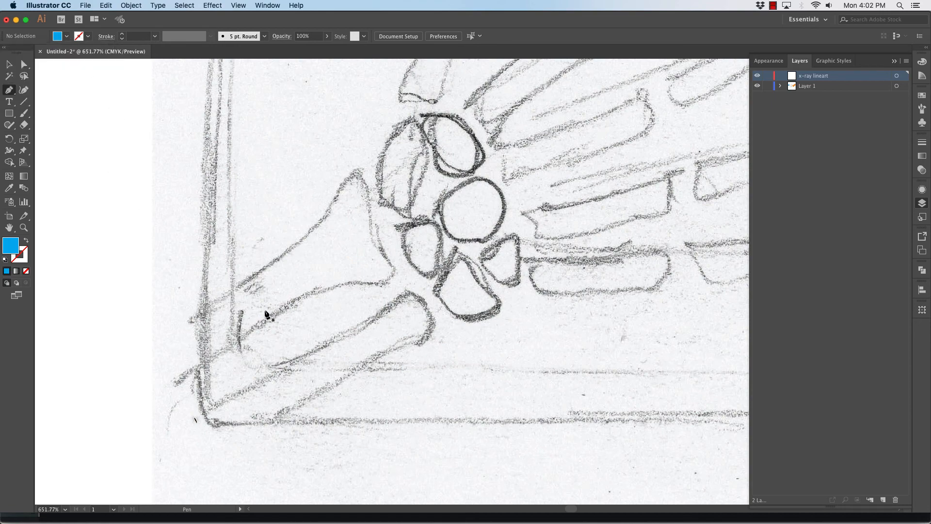
Trace the sketch's upper forearm bone as a closed shape with the Pen tool and leave it deselected.
click(203, 308)
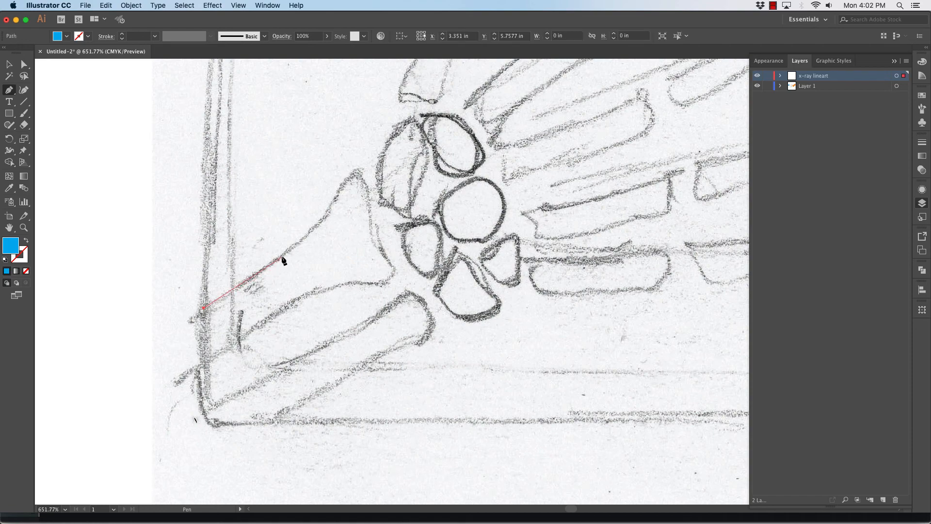
drag(300, 239, 368, 194)
drag(371, 233, 304, 296)
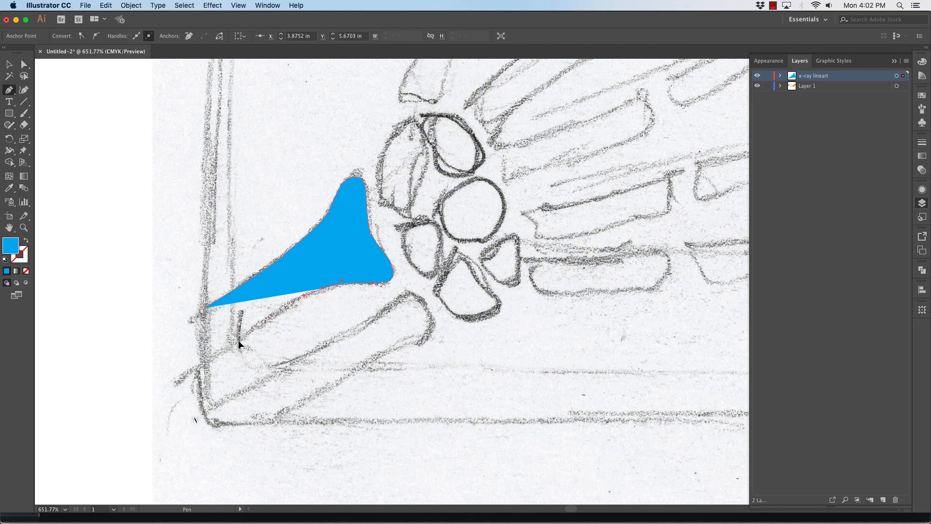
drag(238, 340, 226, 349)
click(202, 363)
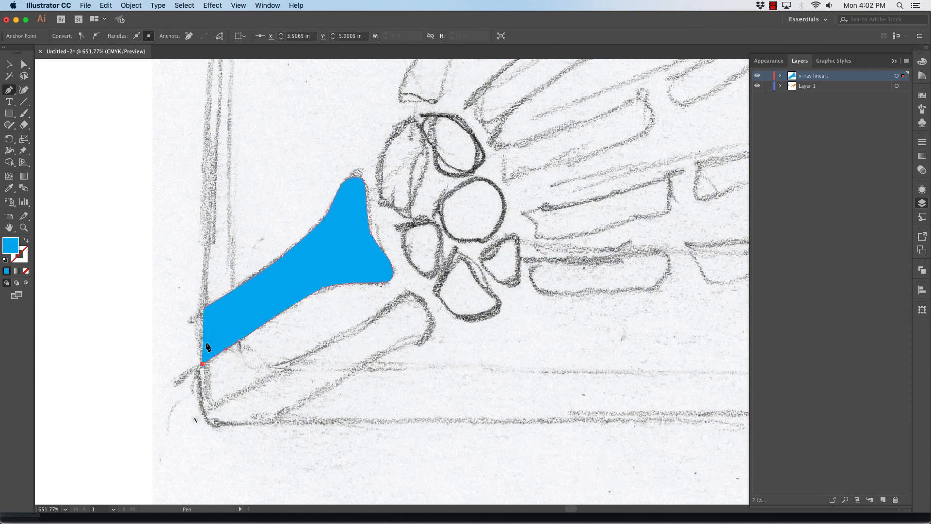
click(204, 310)
super+click(115, 219)
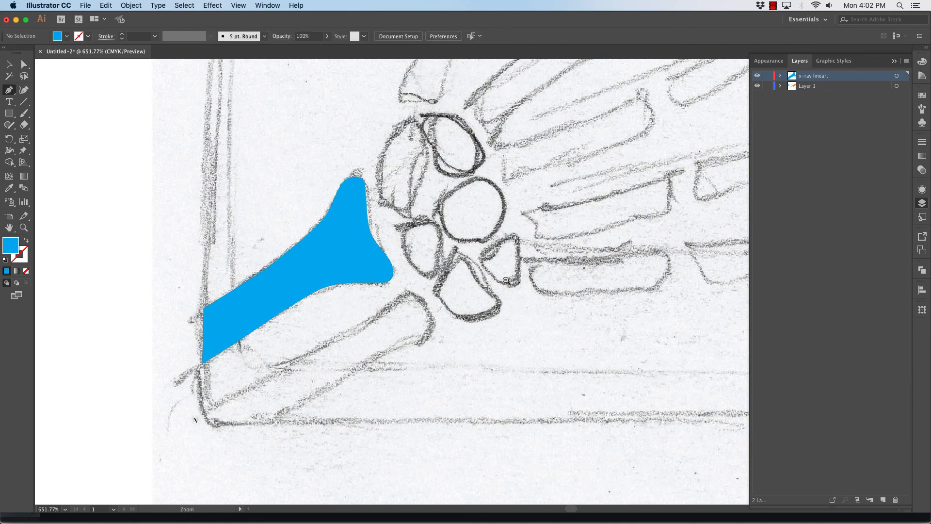
Draw a rounded rectangle about 3.78 in by 3.06 in over the sketched X-ray frame, and reduce its corner radius to about 0.25 in.
alt+super+click(507, 280)
alt+super+click(507, 280)
alt+super+click(507, 281)
drag(476, 247, 464, 333)
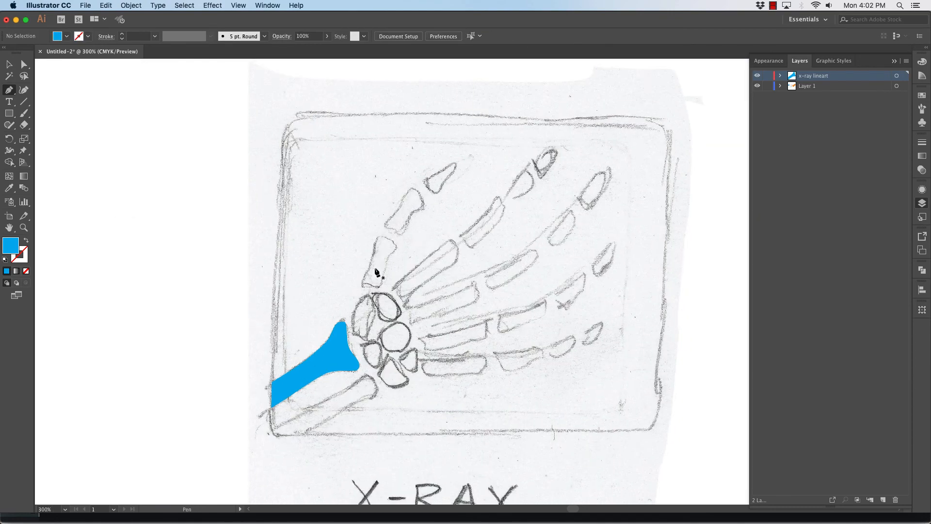
click(9, 115)
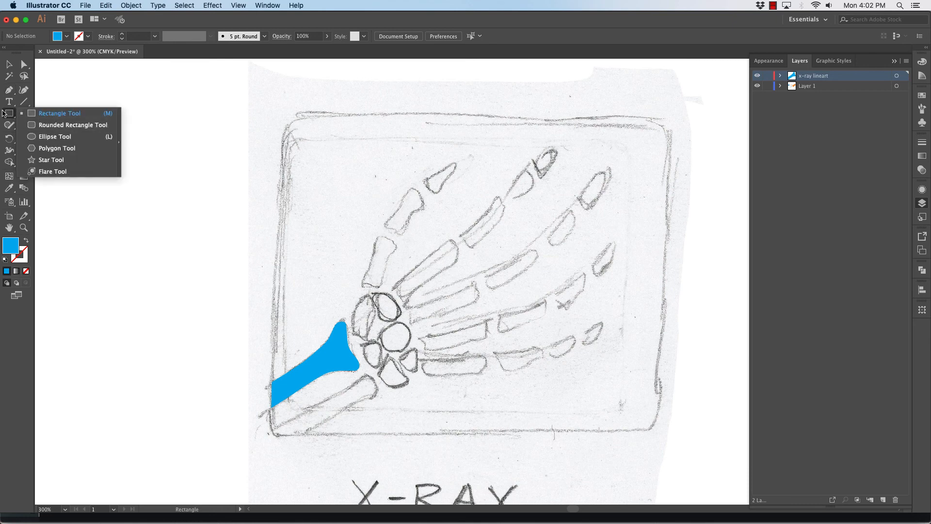
click(51, 125)
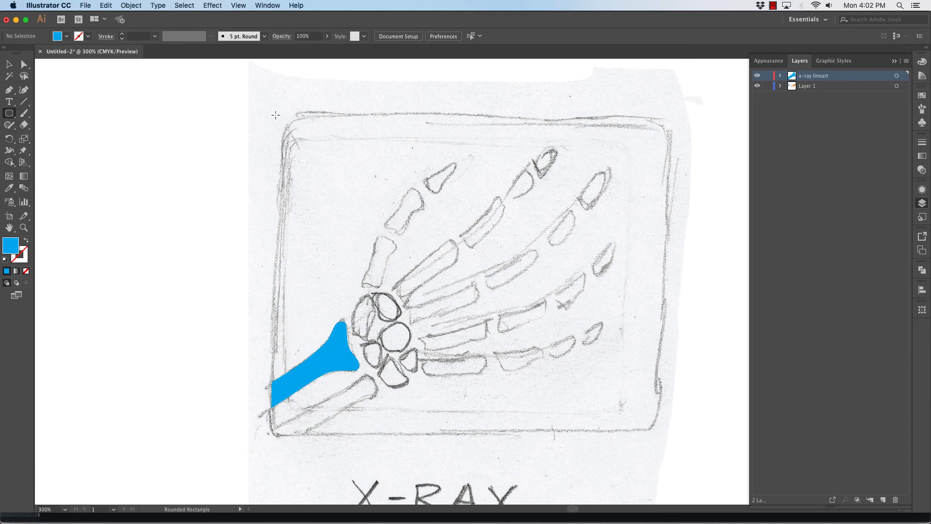
drag(275, 115, 672, 435)
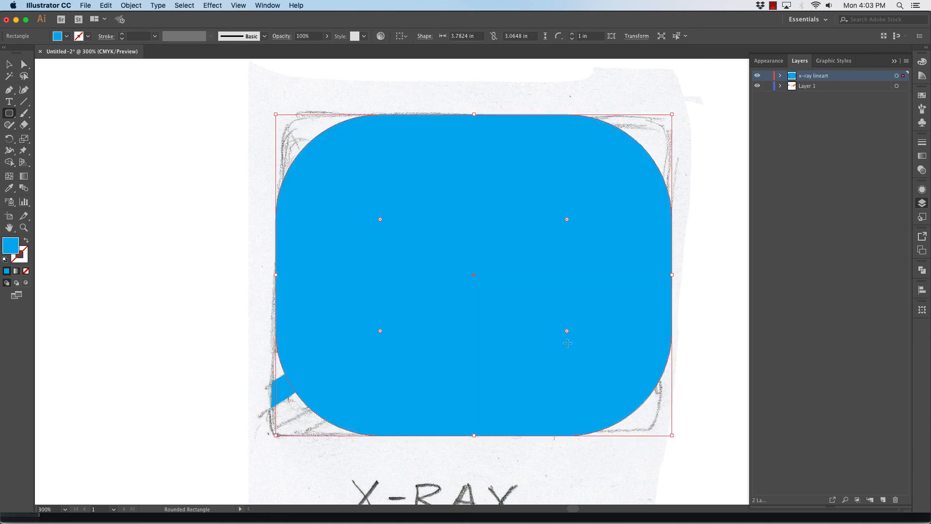
click(8, 64)
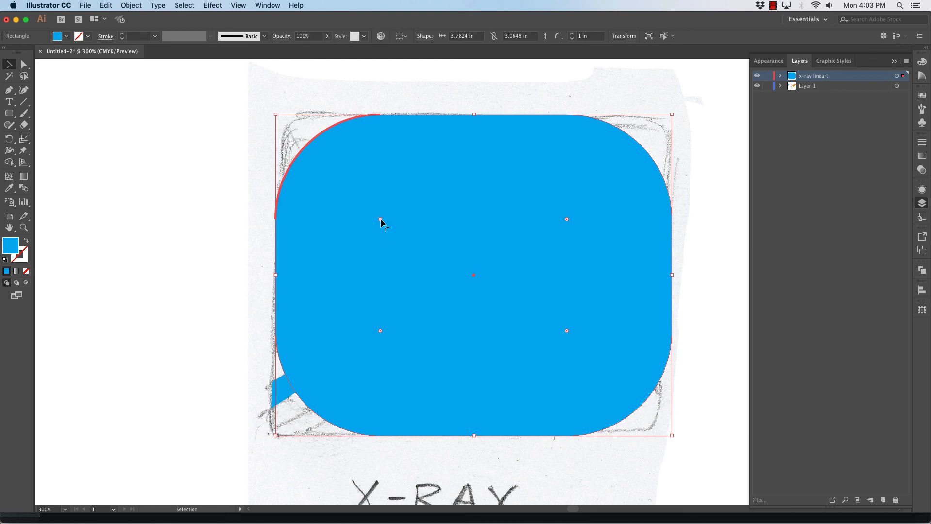
drag(381, 219, 303, 139)
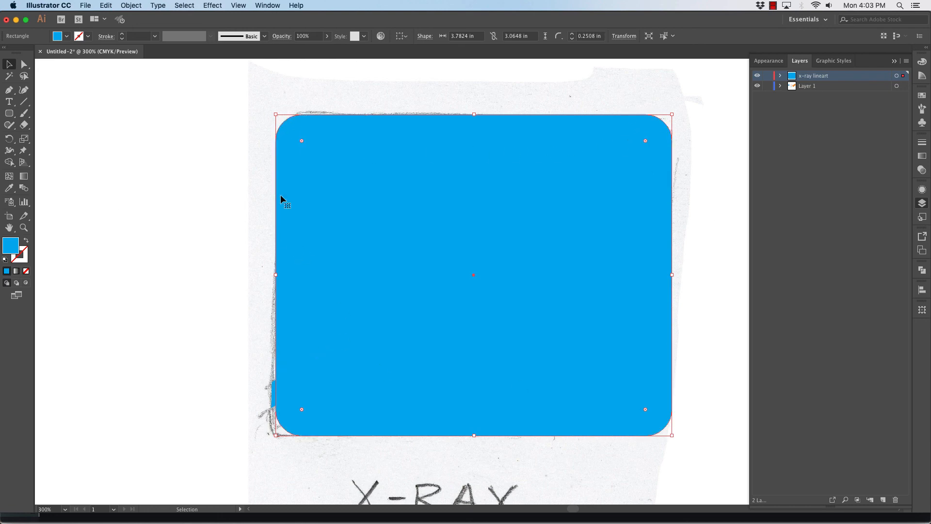
Move the rounded rectangle below the bone path within the x-ray lineart layer, and leave the artwork deselected.
click(780, 76)
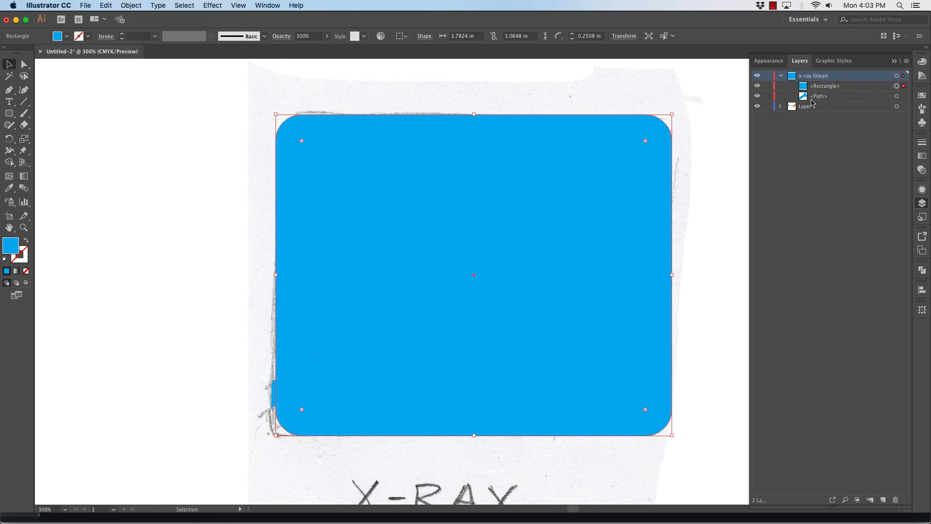
click(838, 86)
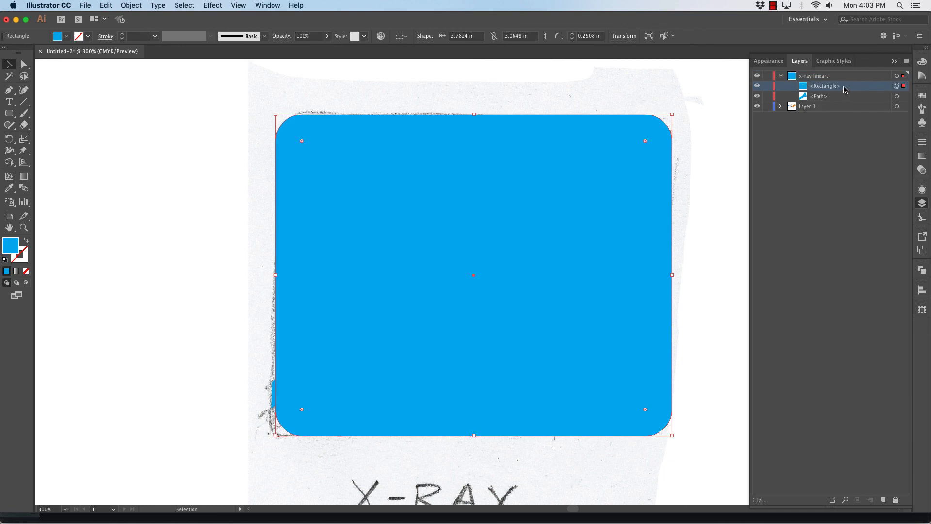
drag(845, 88, 844, 101)
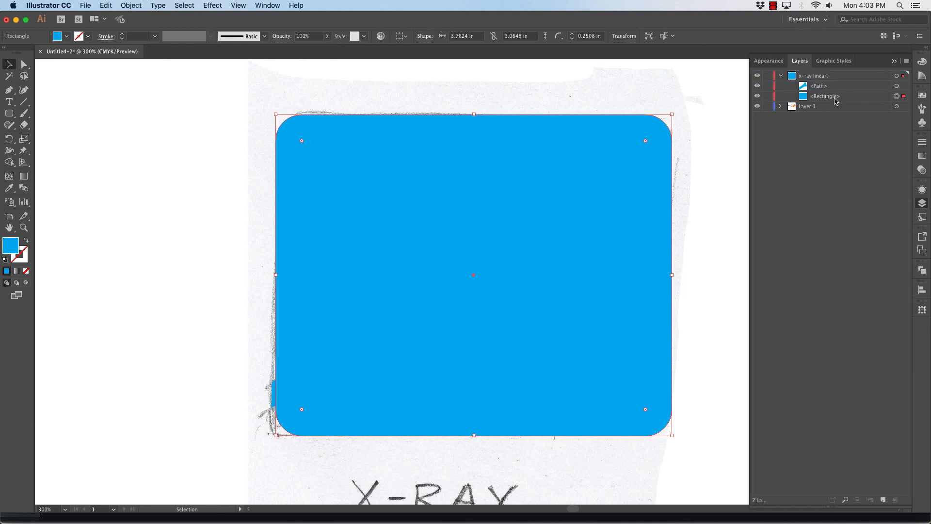
click(806, 89)
click(264, 394)
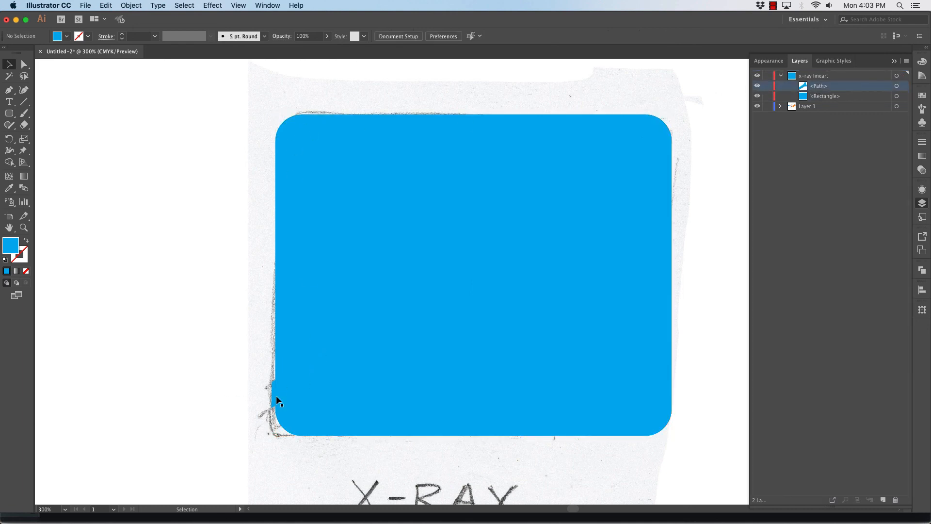
Fill the forearm bone shape with white and deselect it.
click(287, 388)
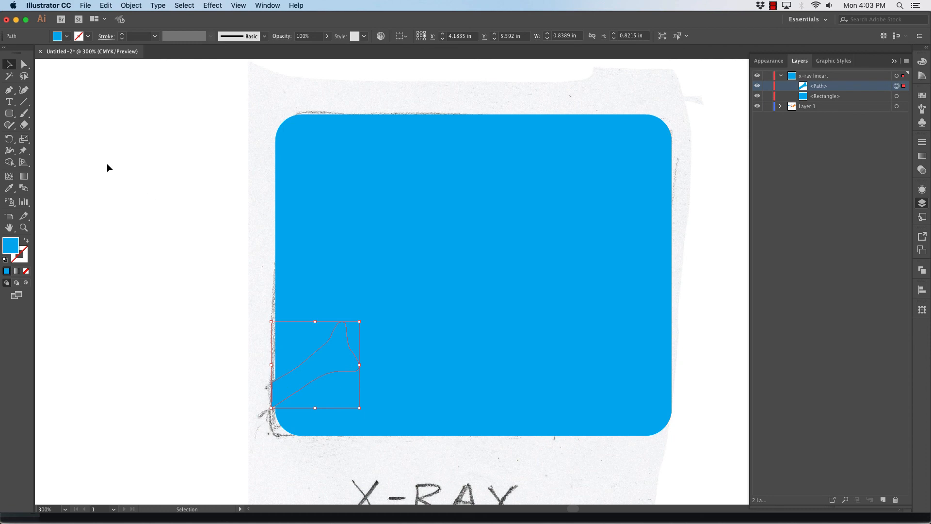
click(67, 36)
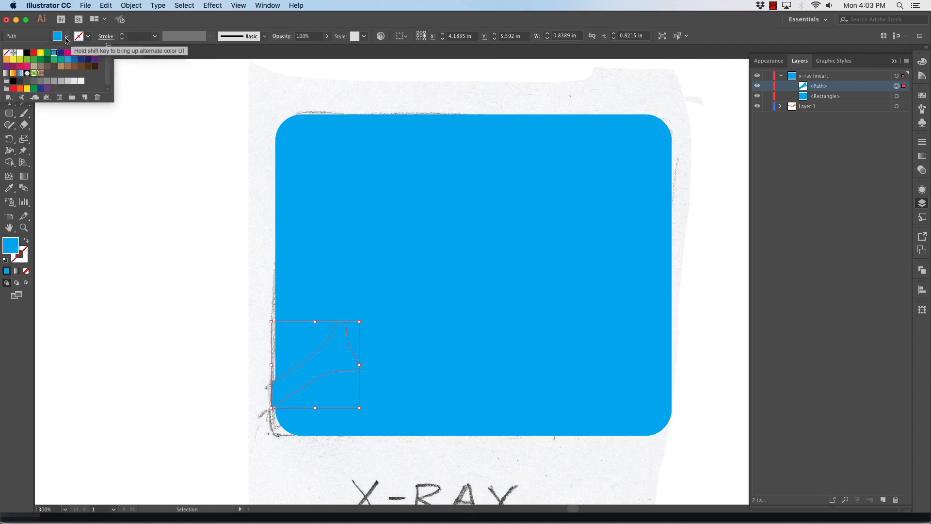
click(20, 53)
click(203, 369)
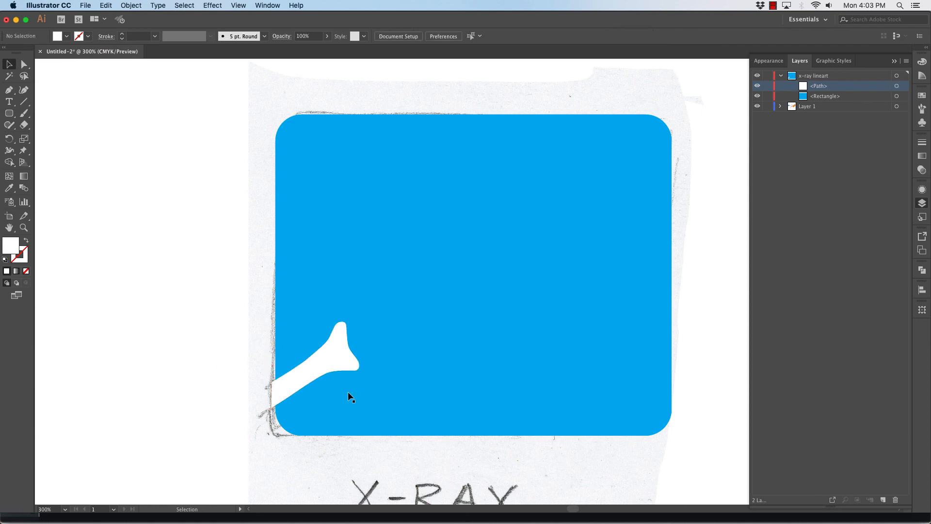
Fill the rounded rectangle behind the bone with black and deselect it.
click(336, 163)
click(66, 36)
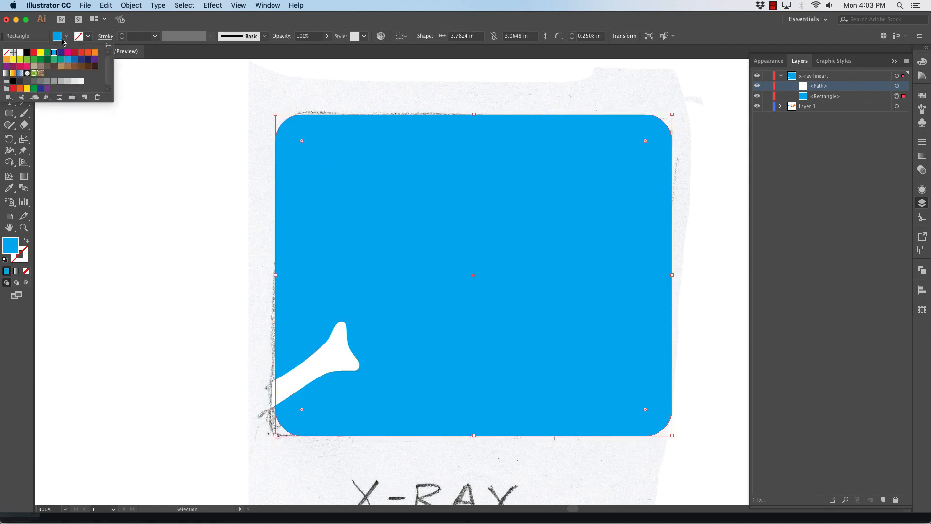
click(26, 52)
click(199, 246)
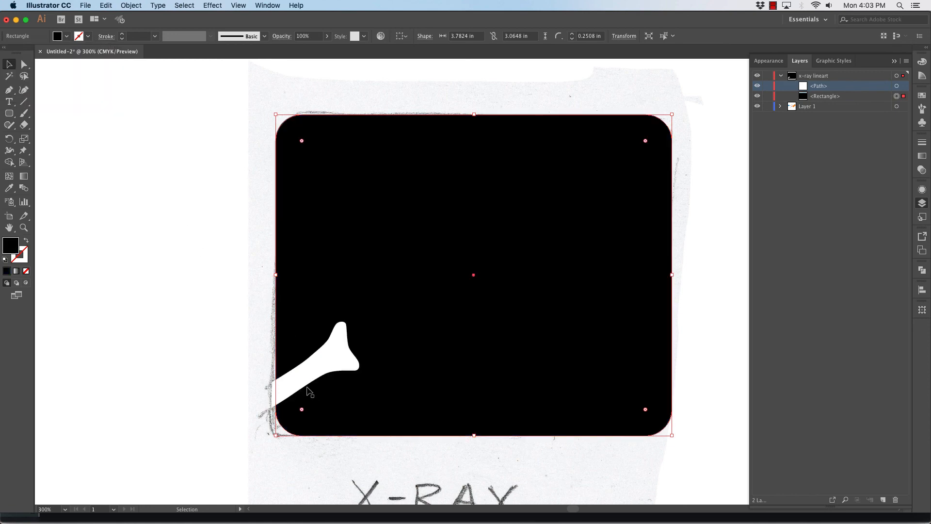
click(200, 289)
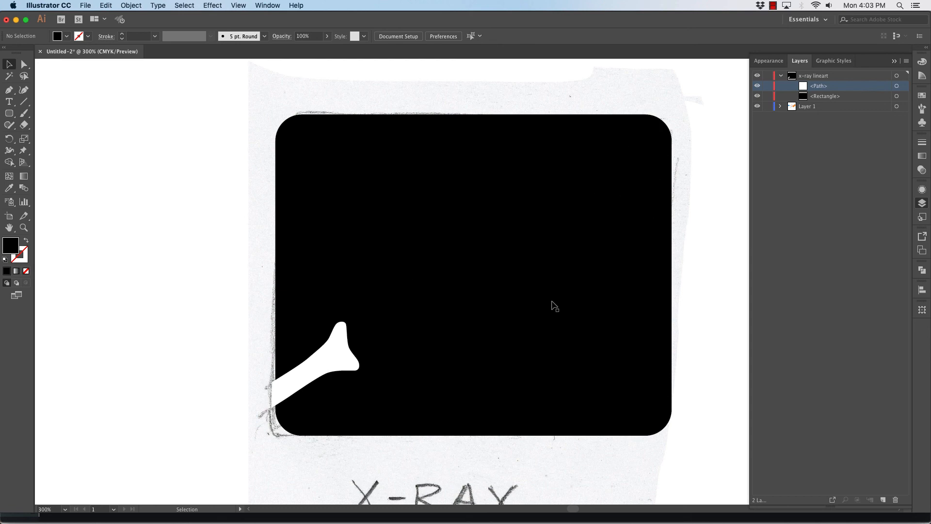
key(space)
drag(462, 368, 428, 349)
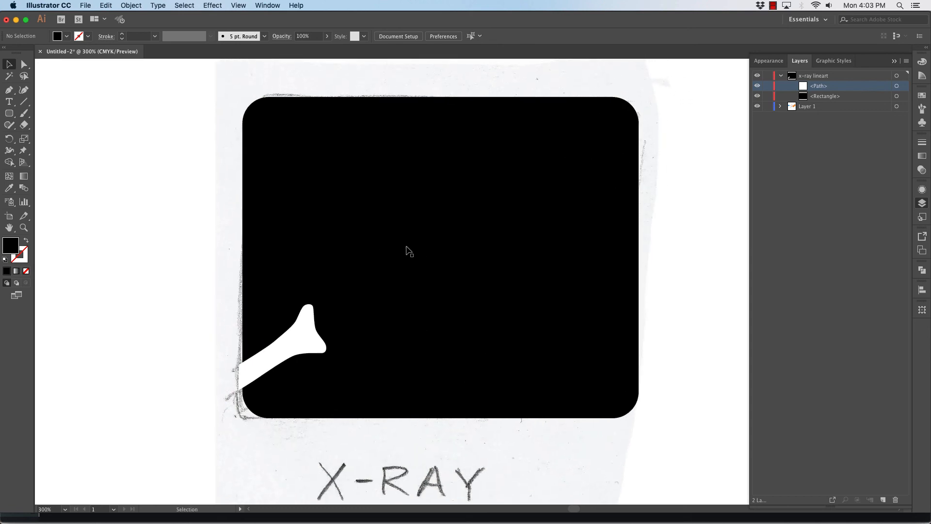
key(super+0)
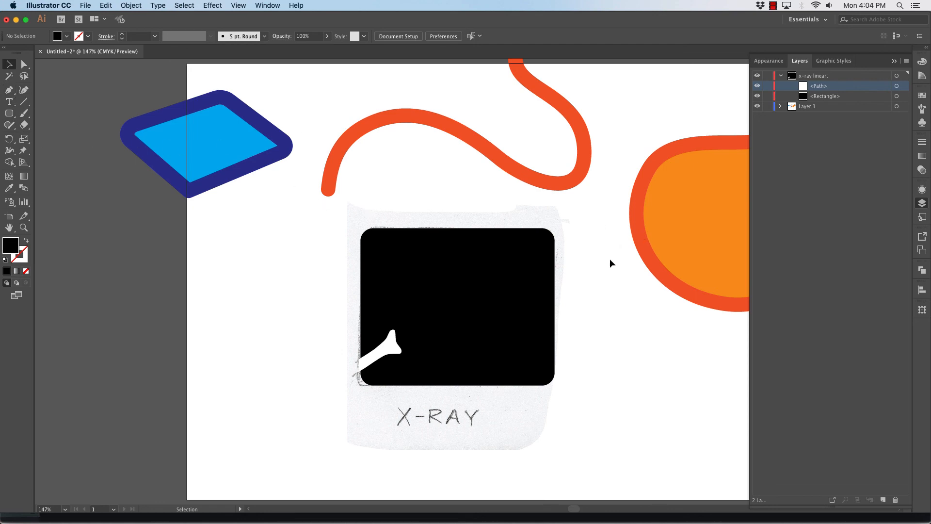
key(super)
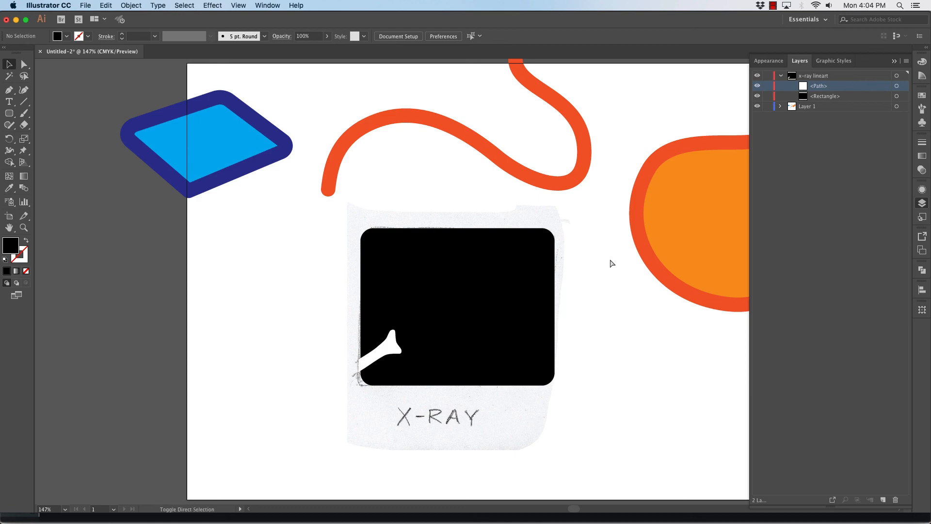